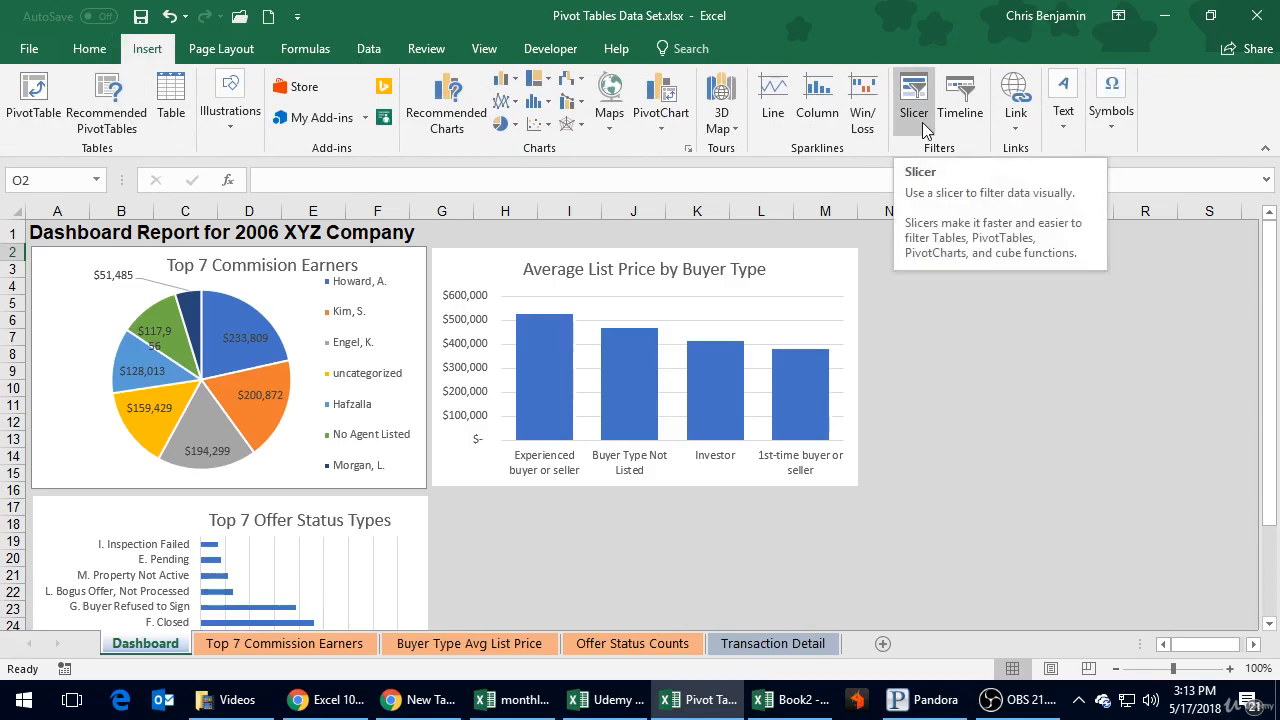
Step: Examine the three charts on the Dashboard sheet and the source pivot chart on the Offer Status Counts sheet
left_click(962, 336)
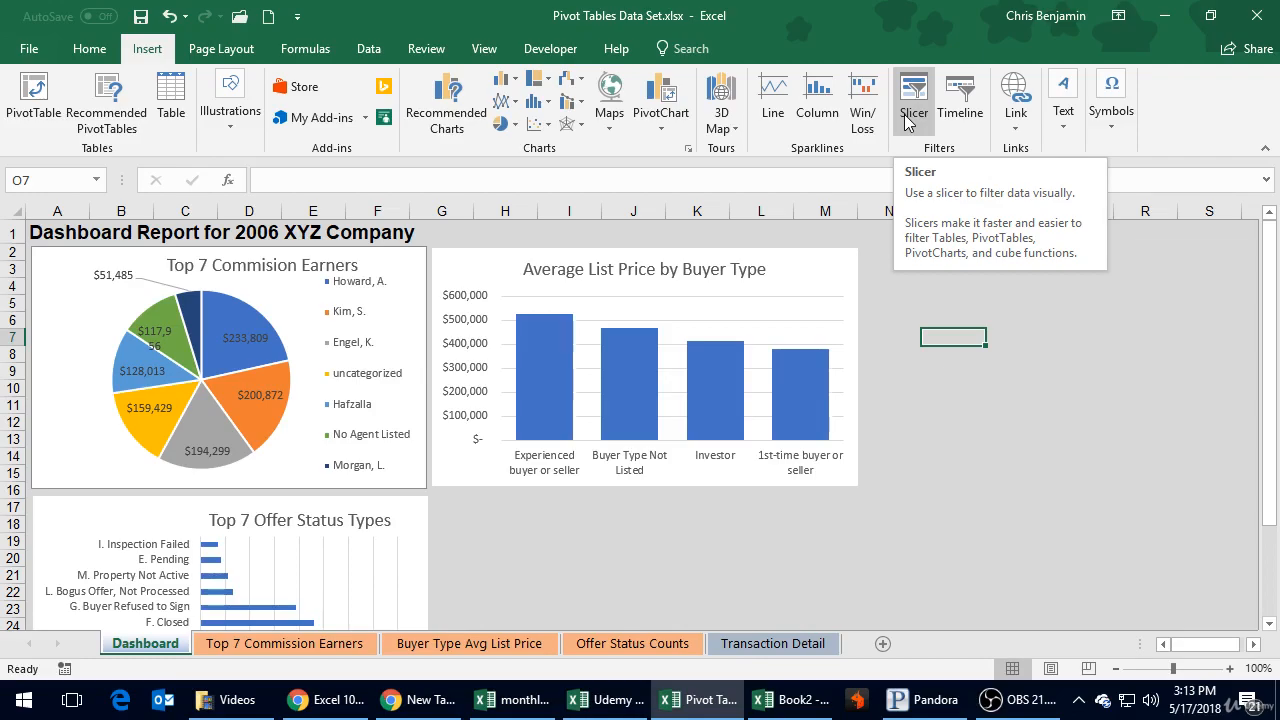
left_click(893, 457)
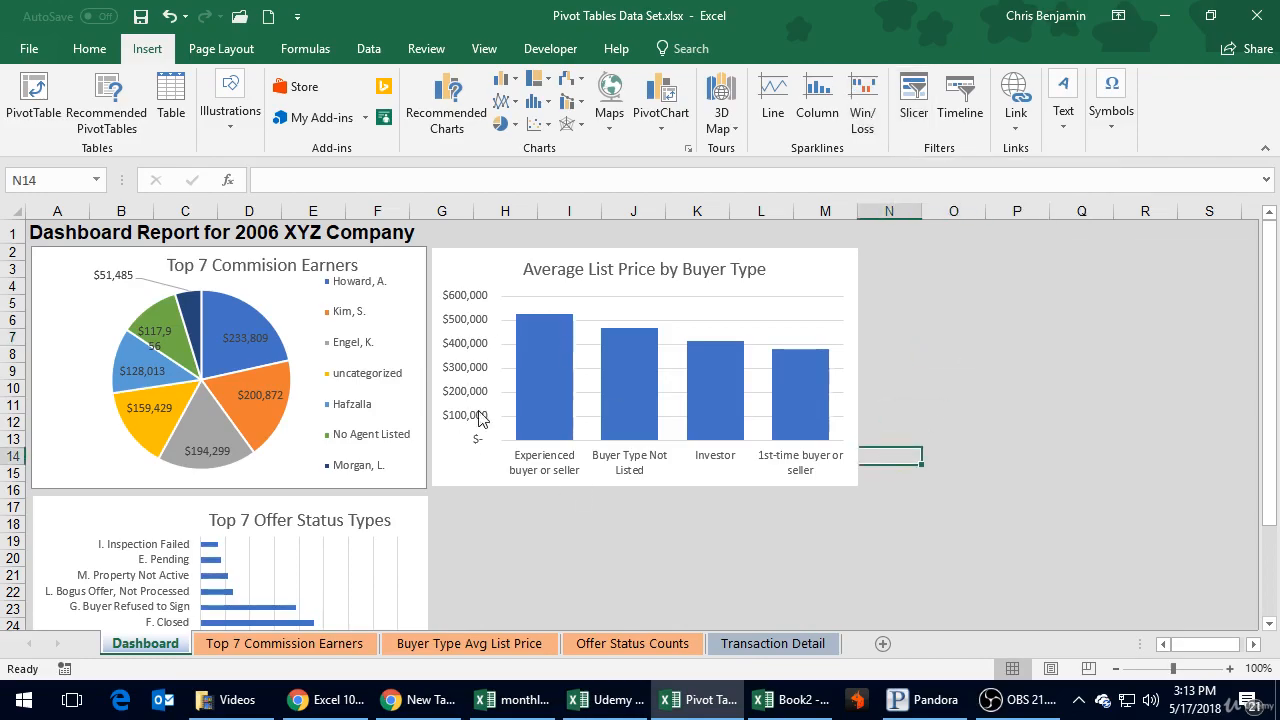
left_click(591, 645)
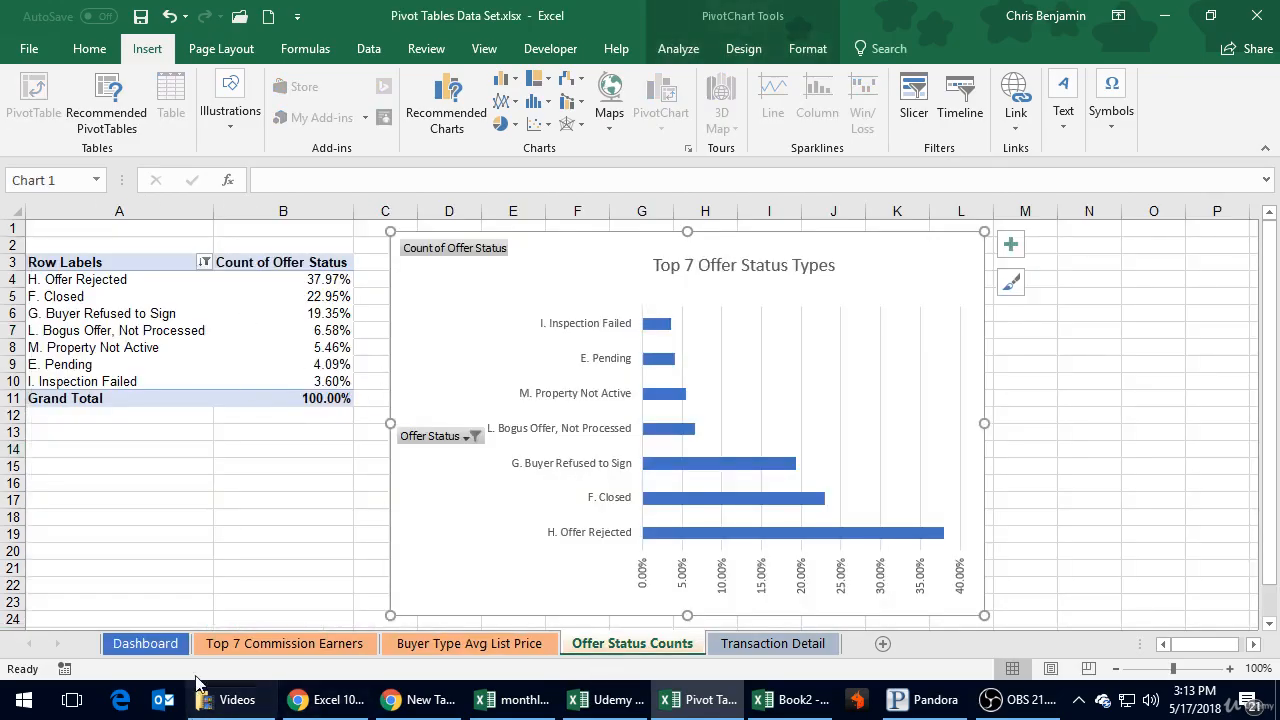
left_click(157, 648)
left_click(608, 520)
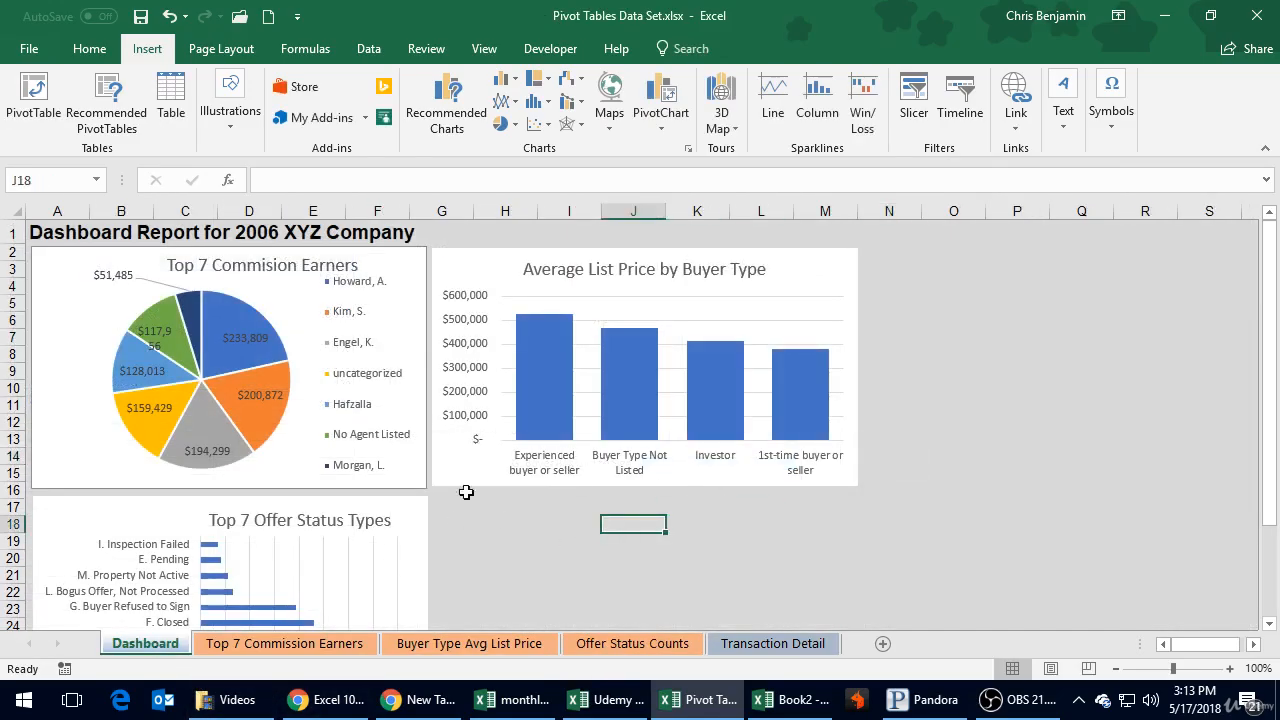
left_click(828, 268)
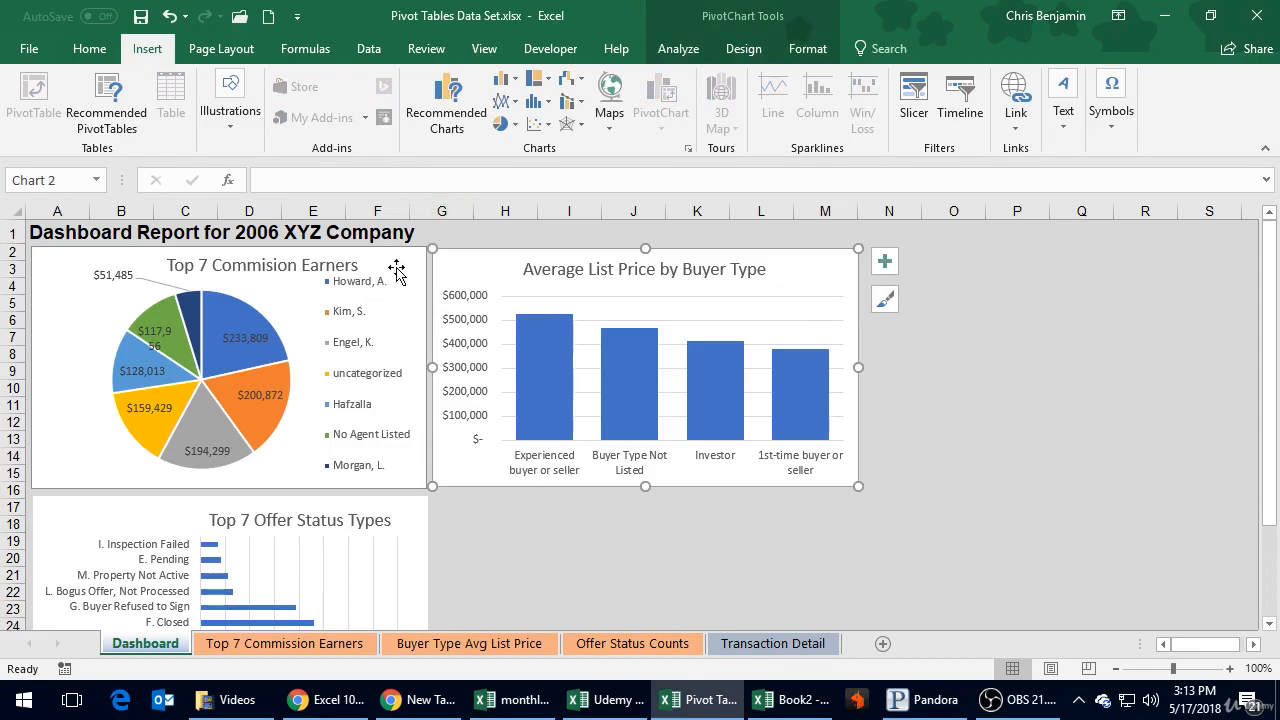
left_click(1078, 474)
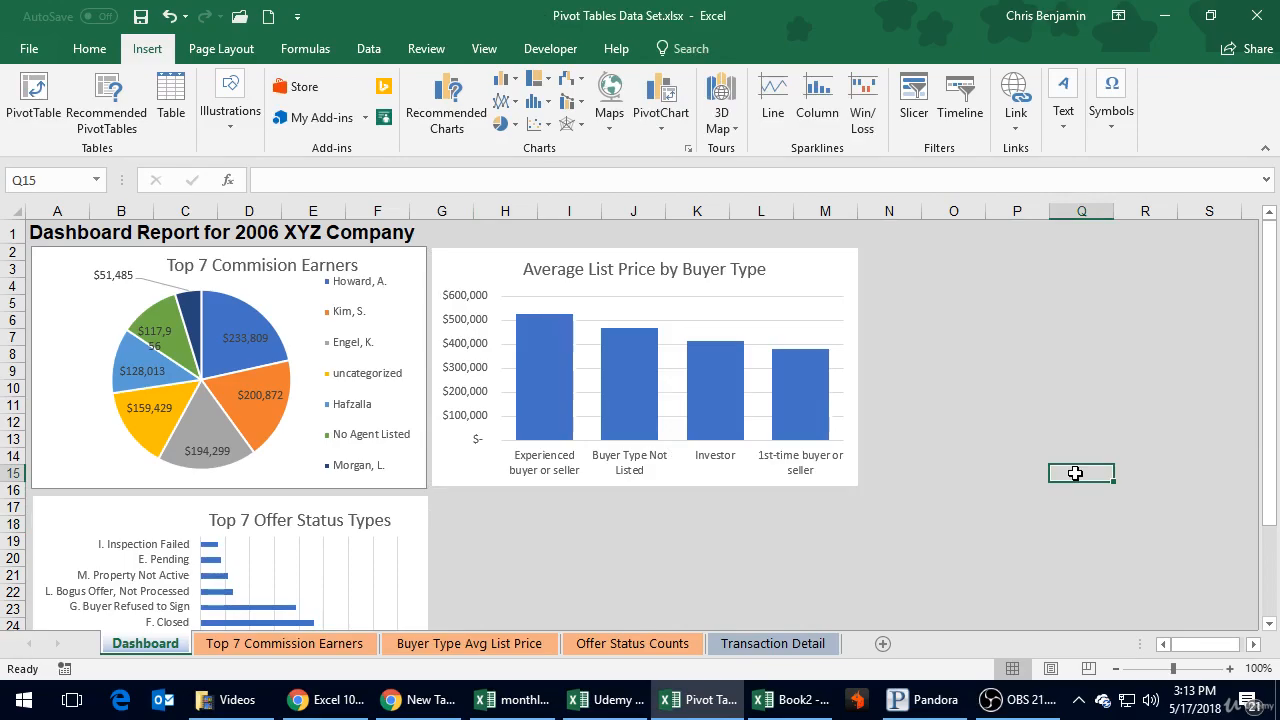
left_click(947, 456)
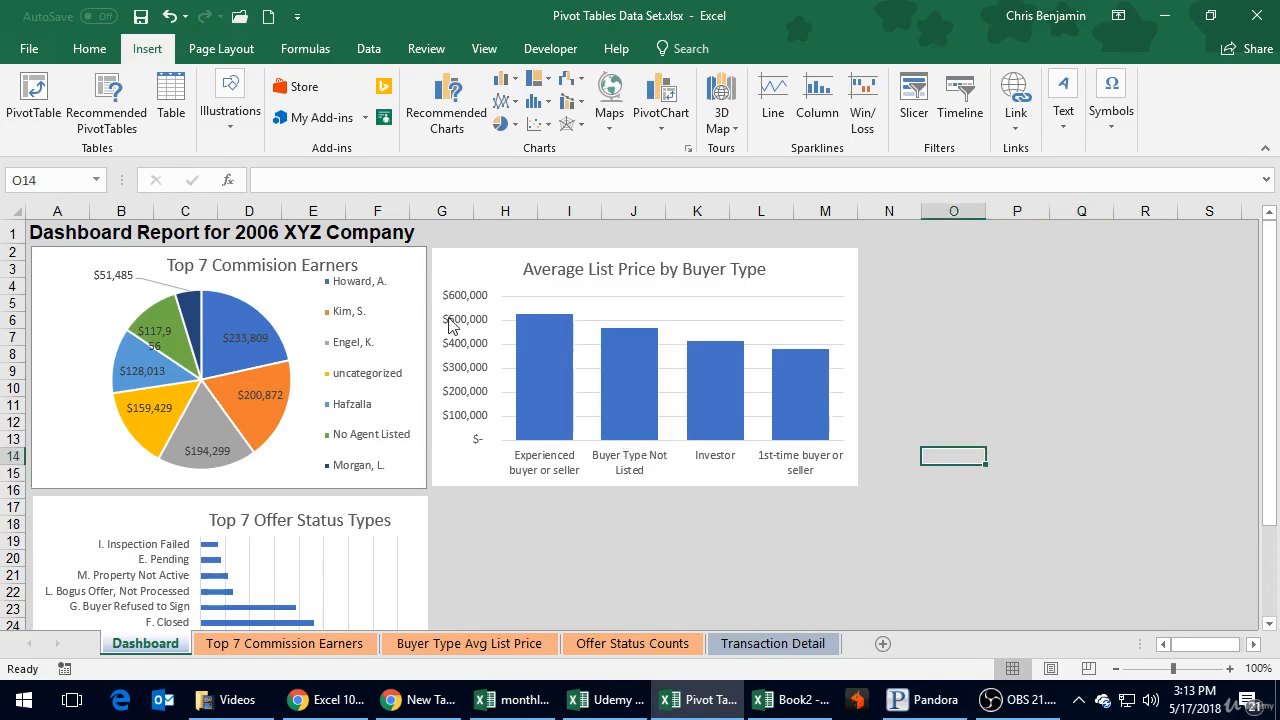
scroll(387, 459, "down", 2)
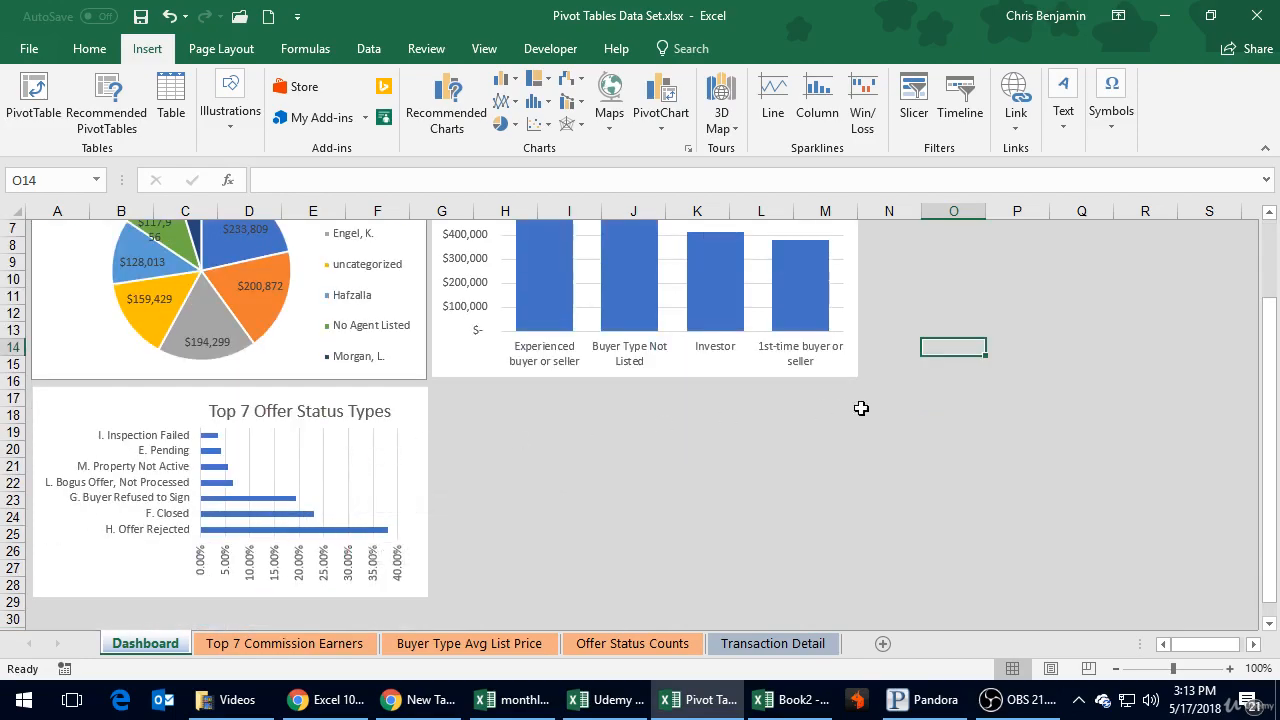
scroll(861, 408, "up", 2)
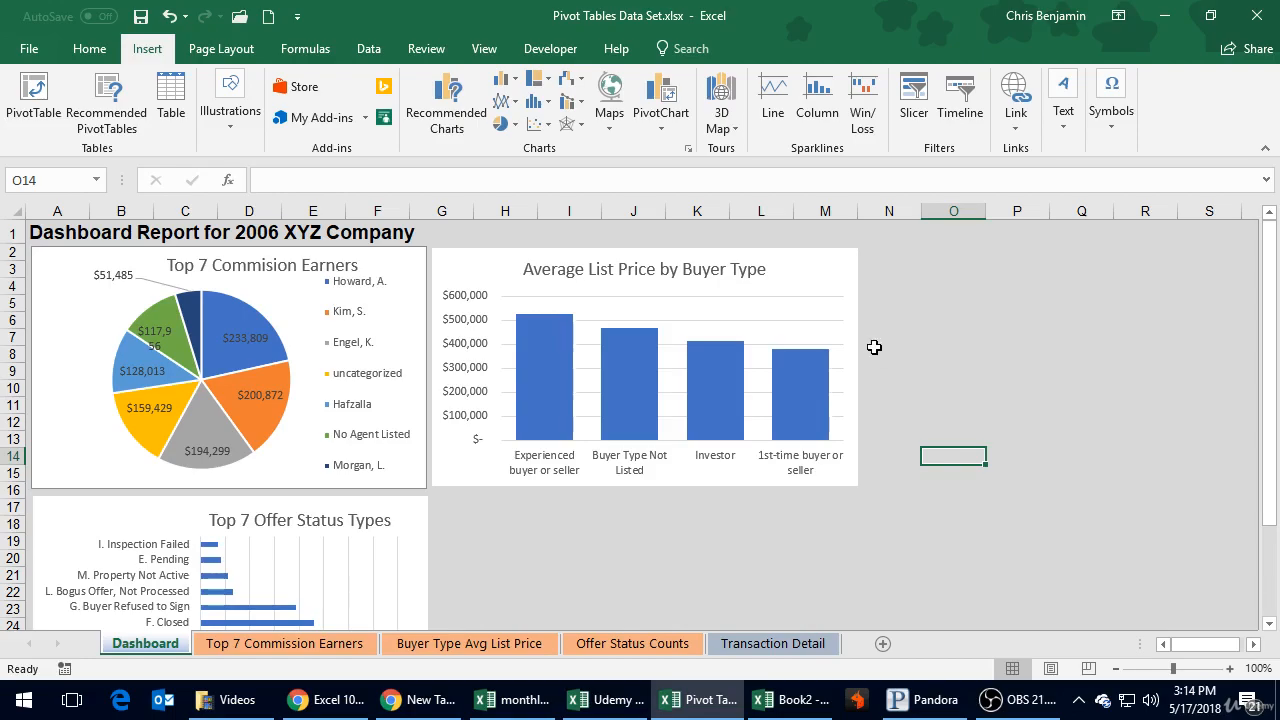
left_click(823, 278)
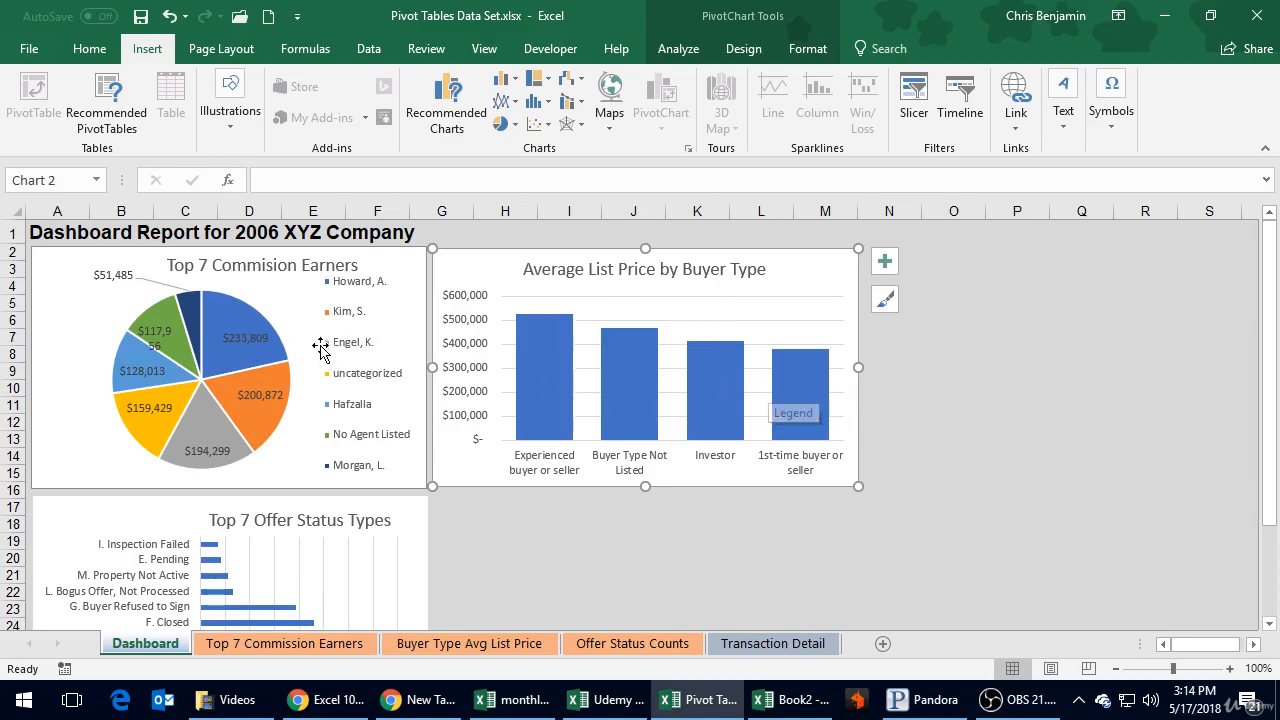
right_click(336, 425)
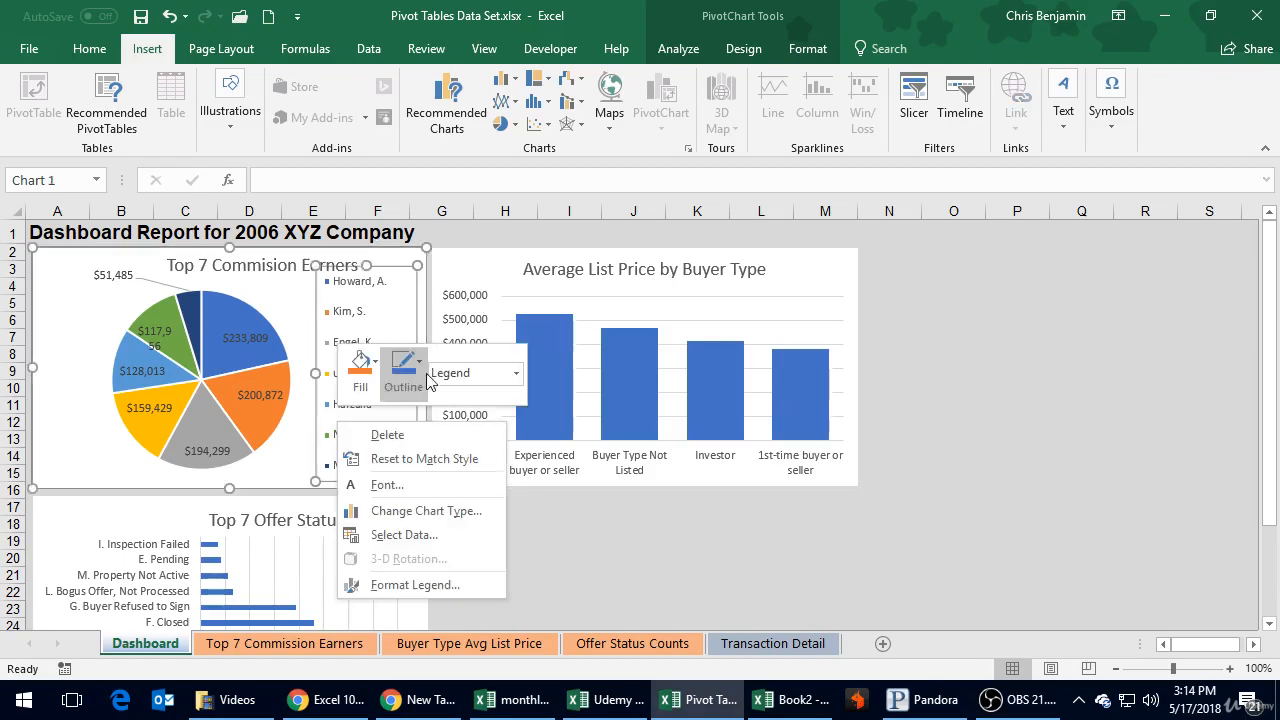
key("Escape")
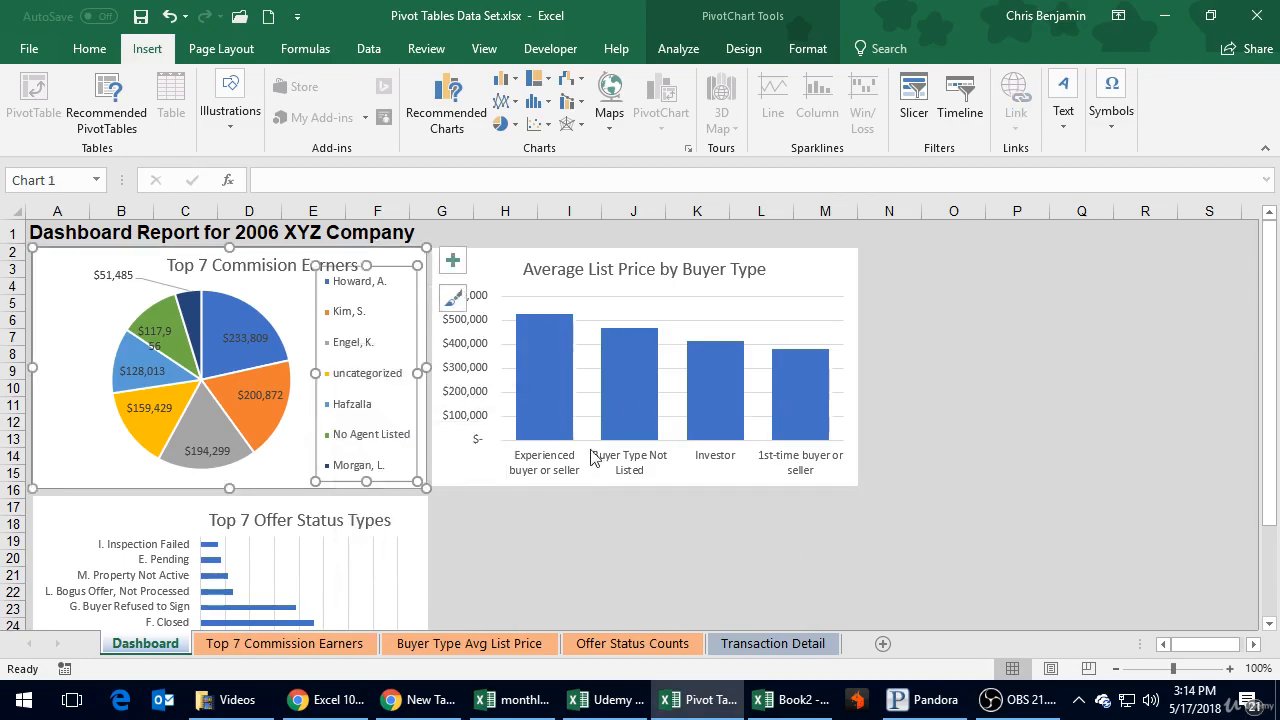
left_click(633, 558)
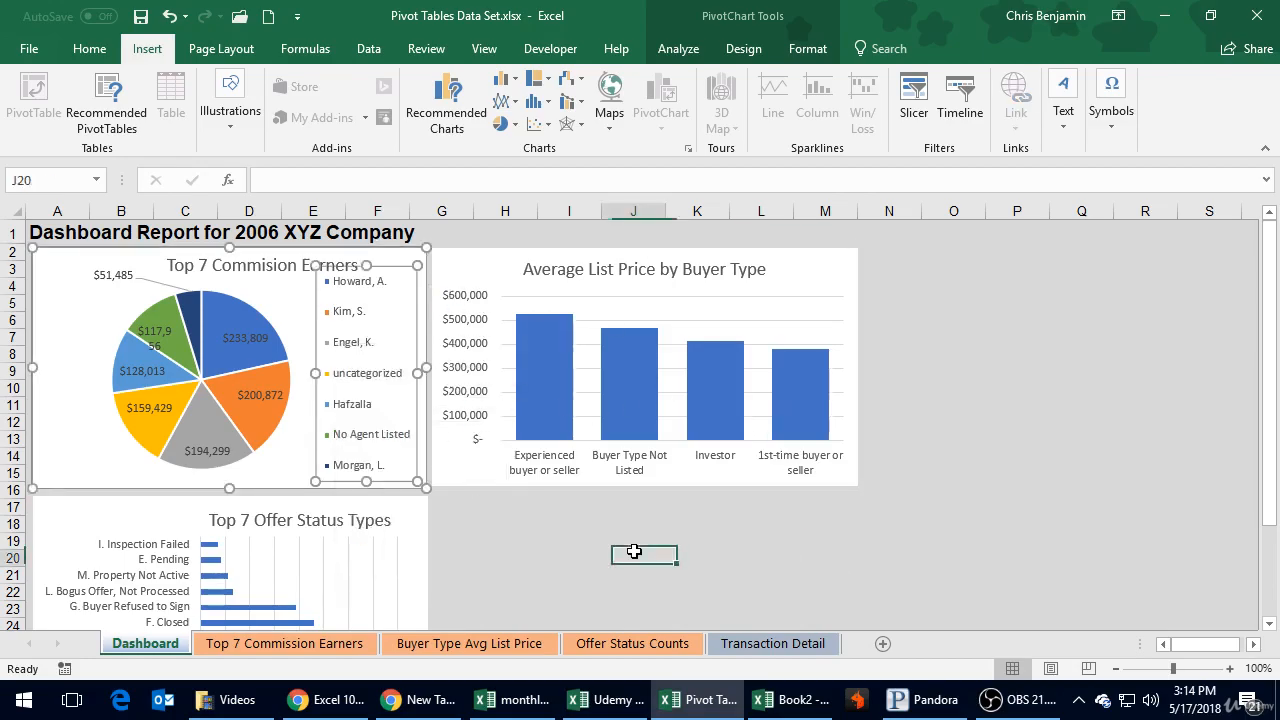
Step: Insert Offer Status, Agent and Buyer Type slicers for the Top 7 Commission Earners pie chart
left_click(58, 266)
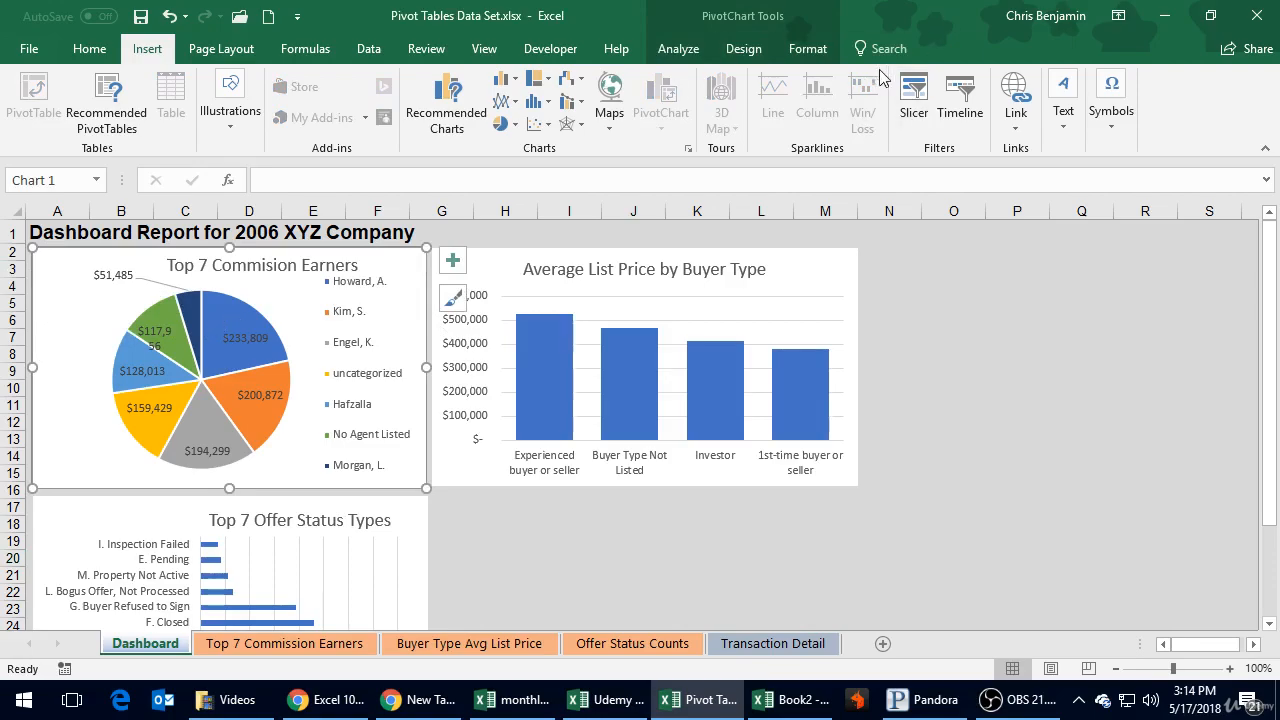
left_click(913, 100)
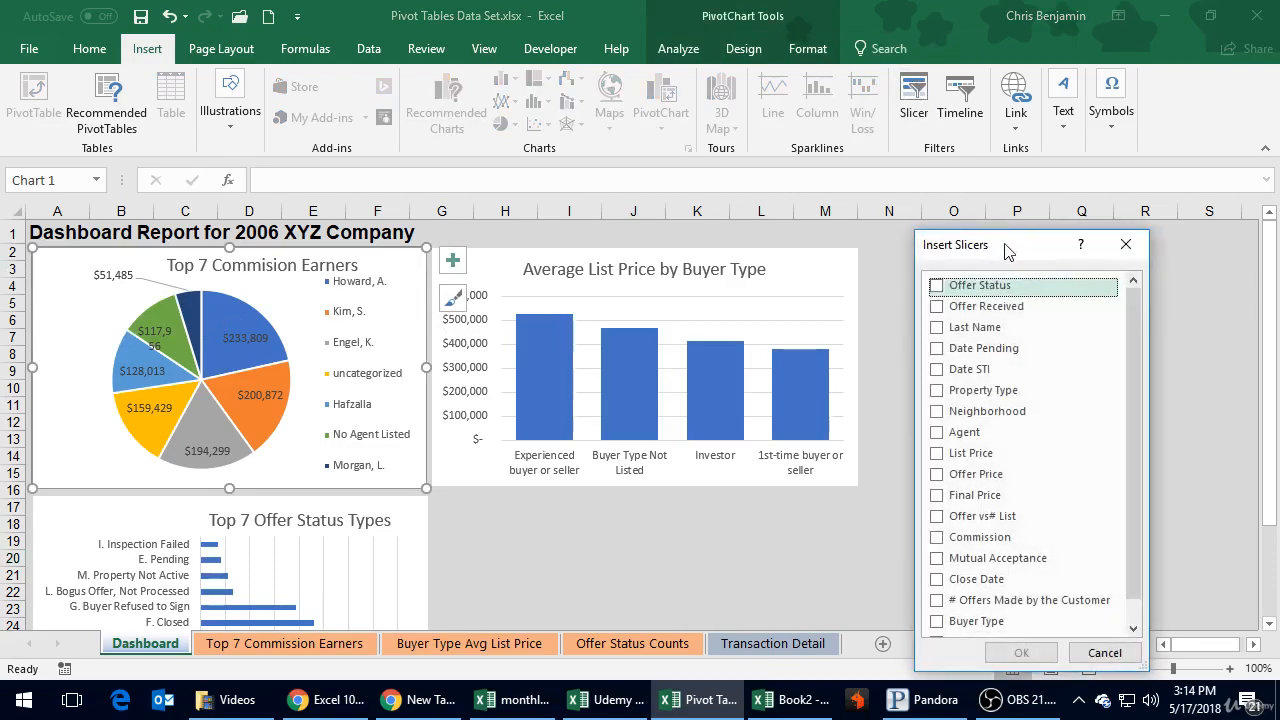
left_click_drag(1007, 250, 961, 121)
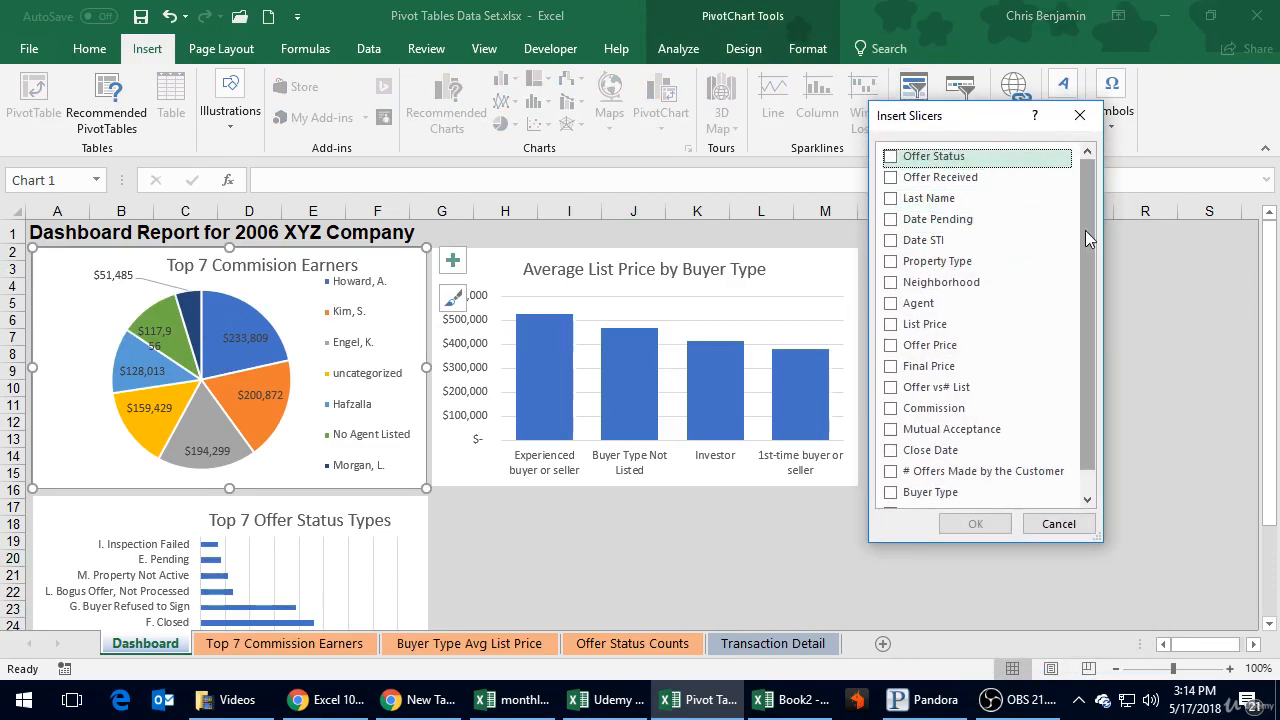
left_click_drag(1085, 235, 1091, 182)
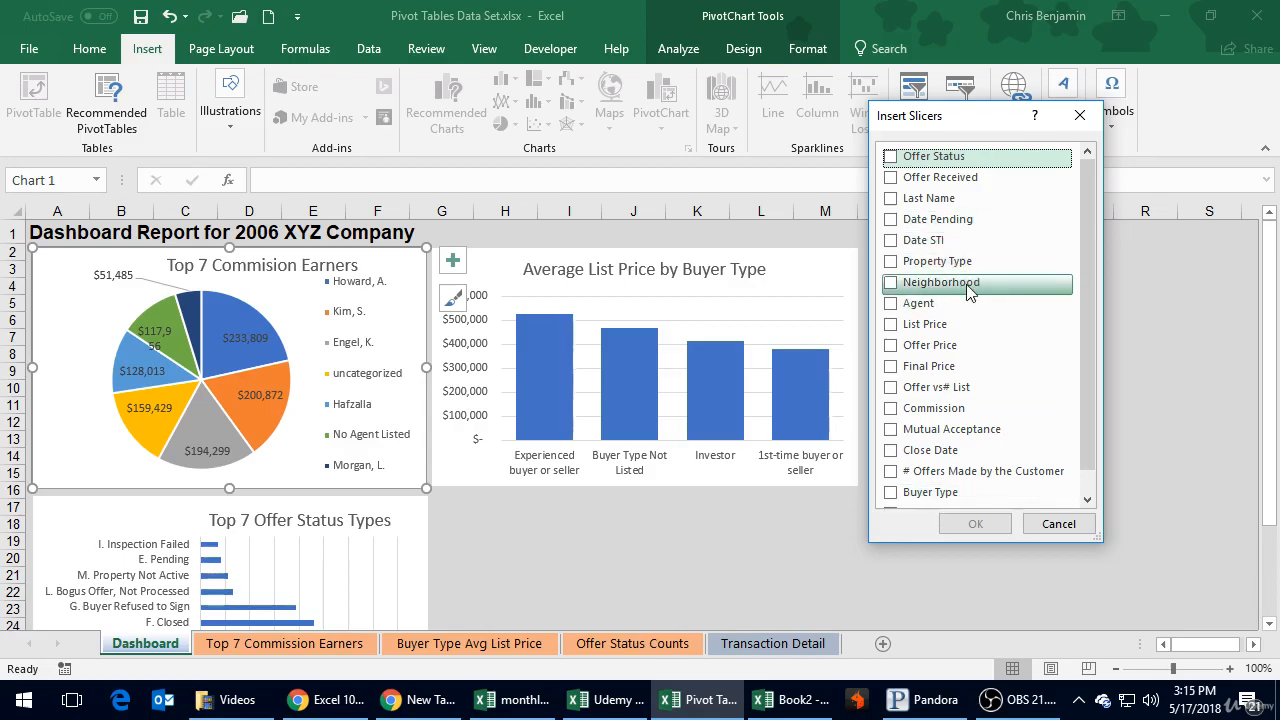
left_click(890, 303)
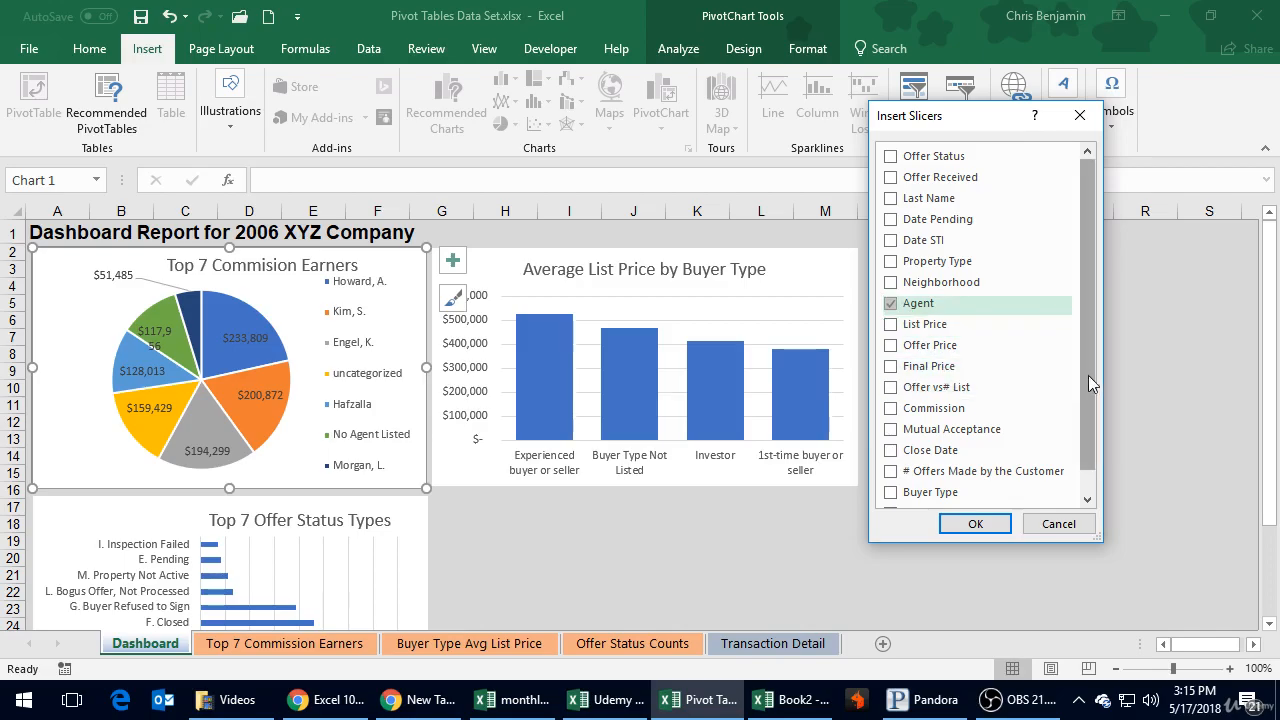
left_click_drag(1088, 375, 1102, 454)
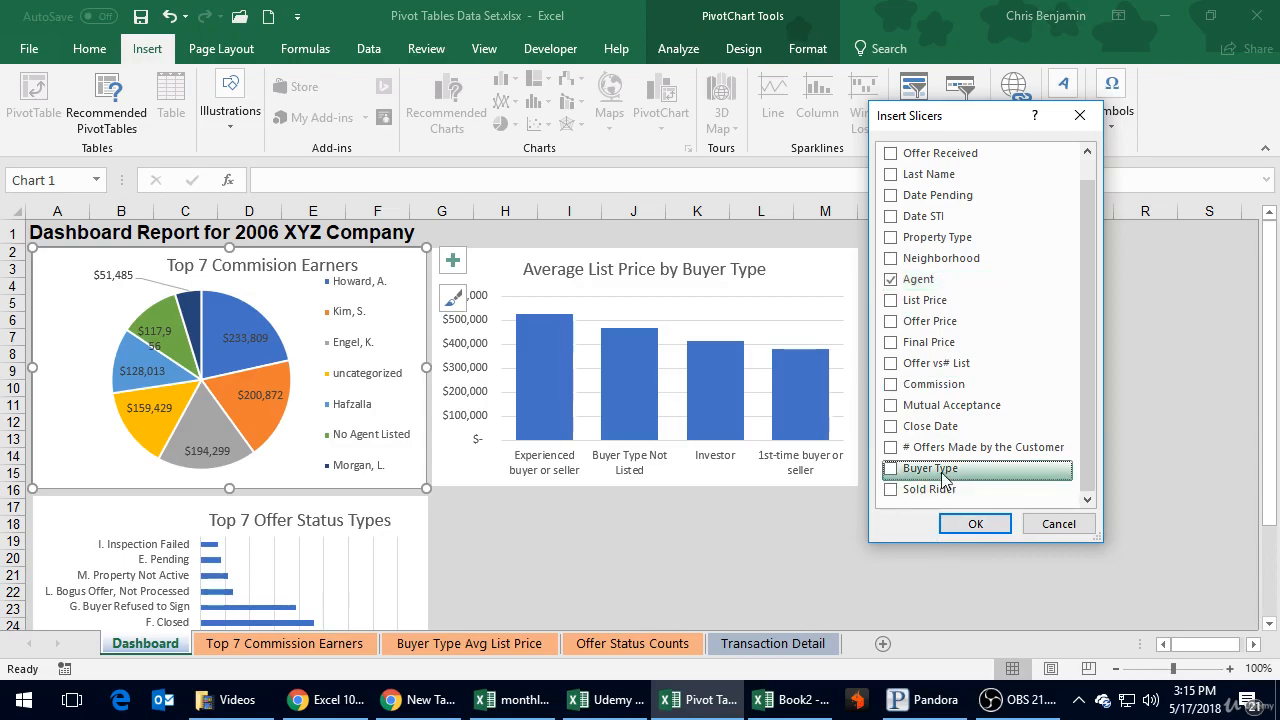
left_click(890, 468)
scroll(945, 366, "up", 1)
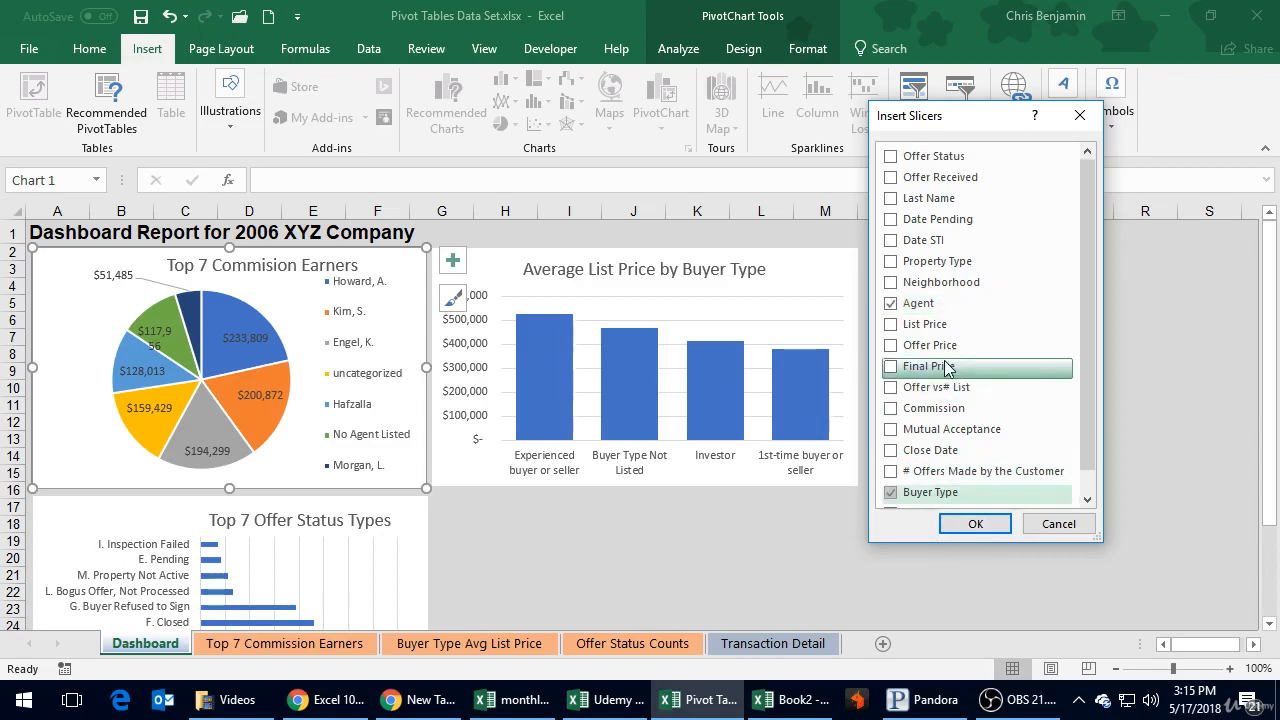
left_click(890, 156)
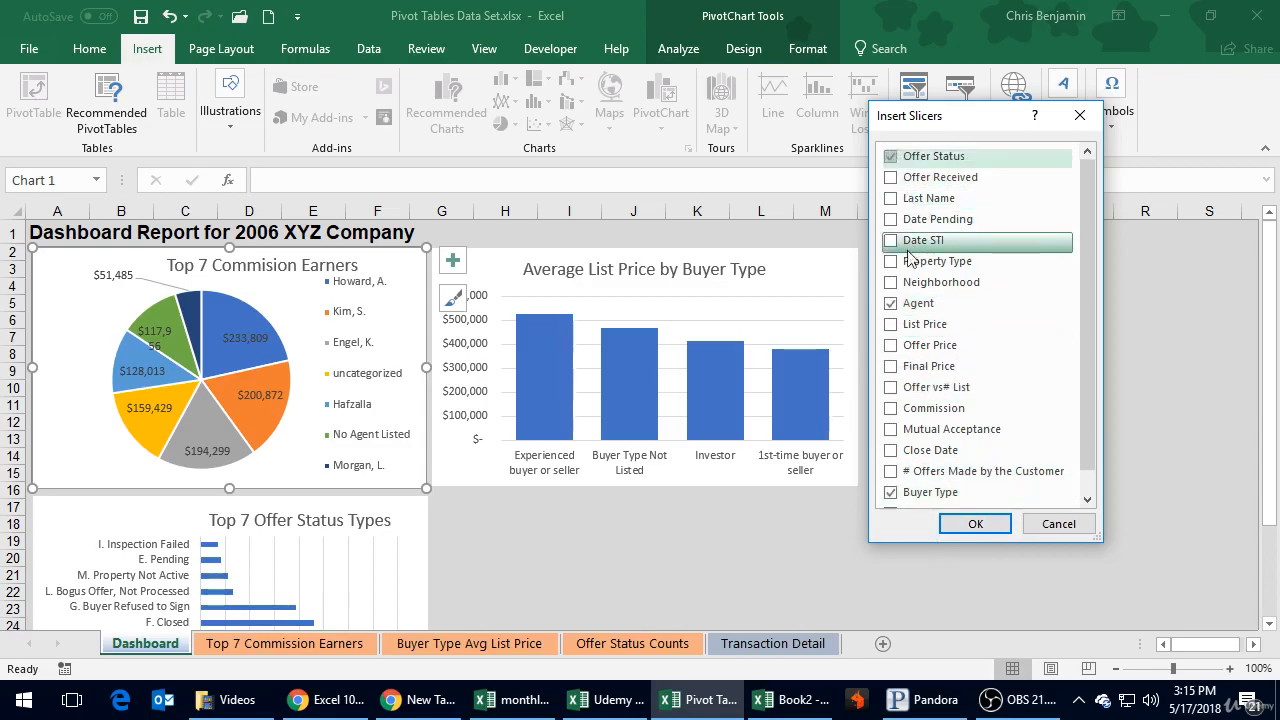
left_click(999, 525)
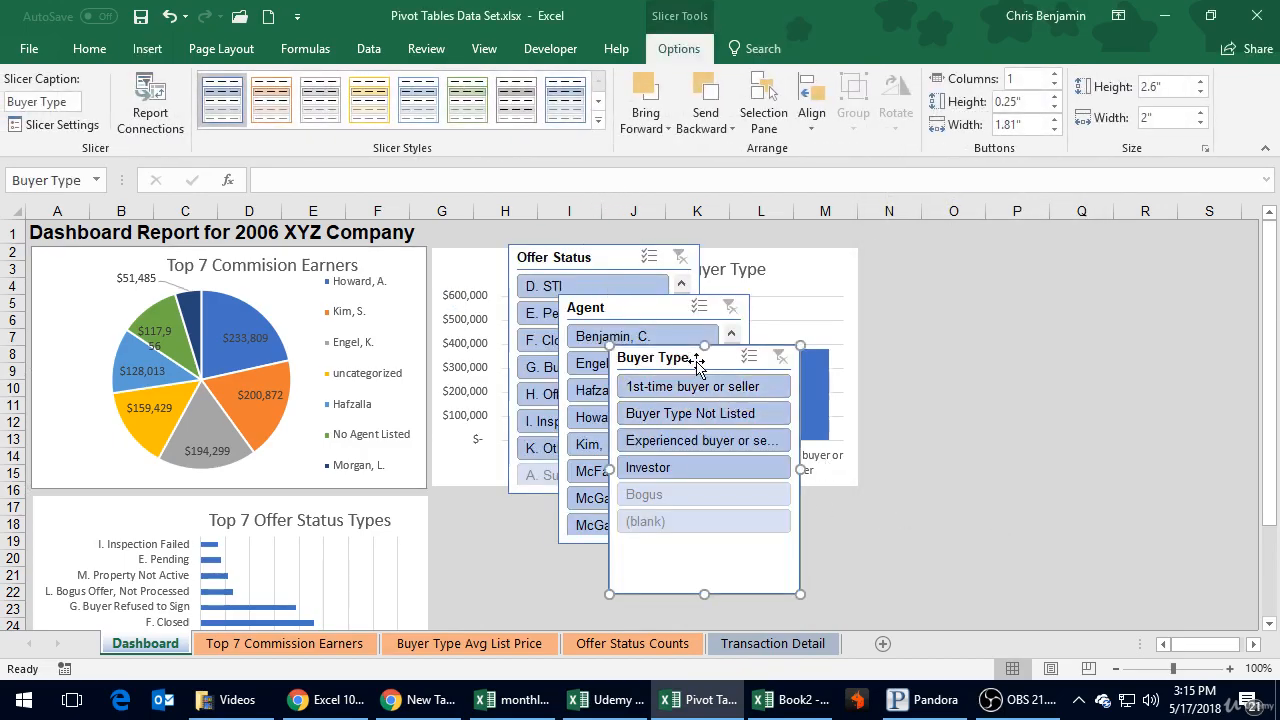
Step: Arrange the slicers beside the Average List Price chart, with Agent to the right of Buyer Type and Offer Status below Buyer Type
left_click_drag(702, 368, 948, 278)
left_click_drag(667, 306, 1173, 263)
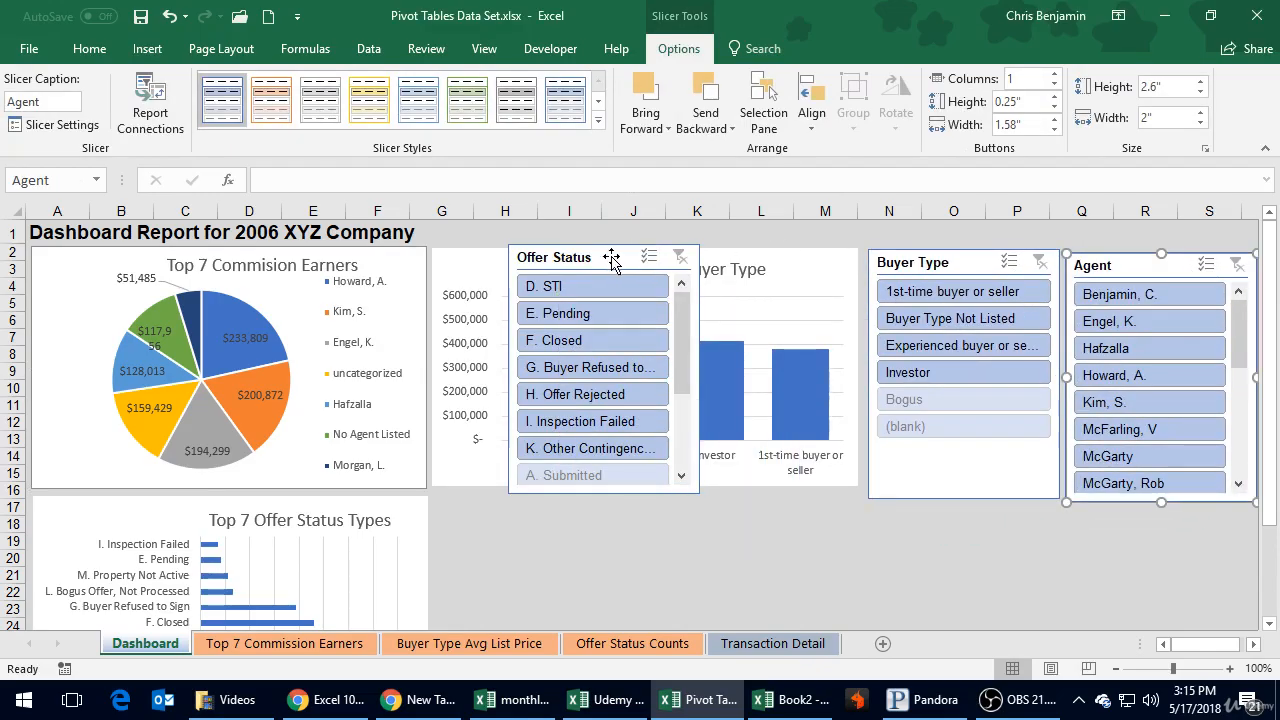
left_click_drag(611, 257, 974, 522)
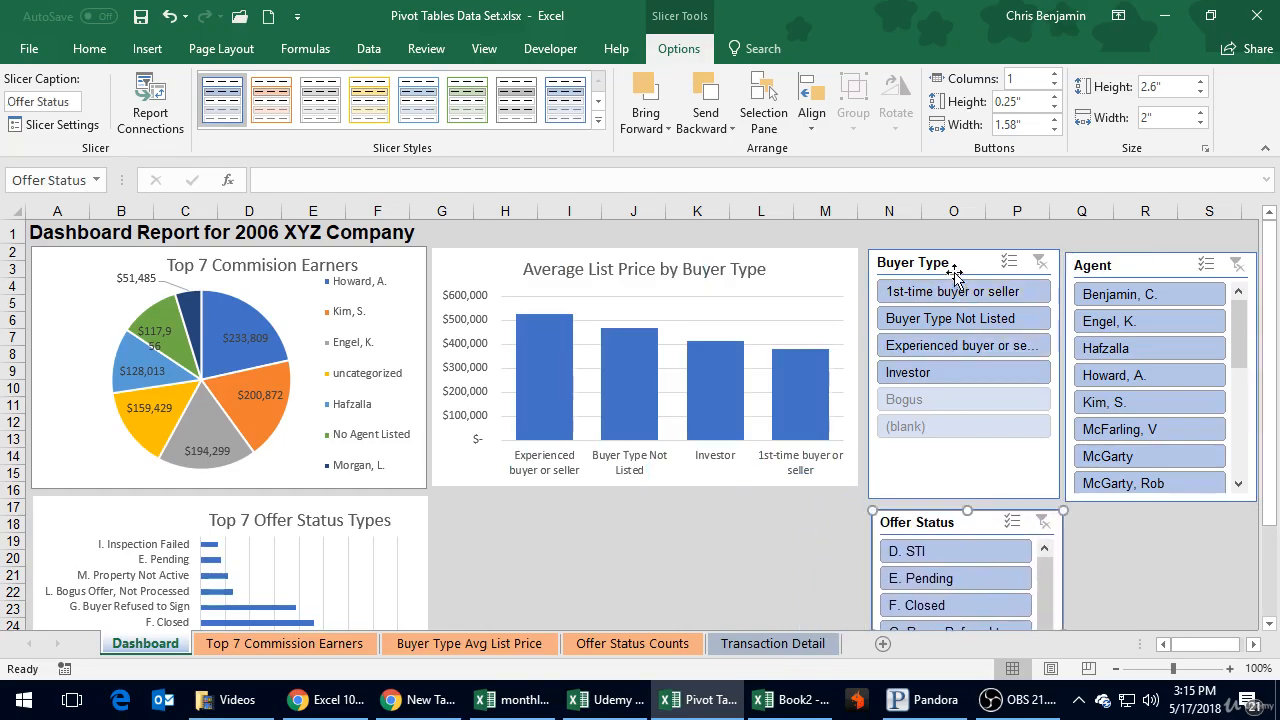
left_click_drag(955, 263, 953, 269)
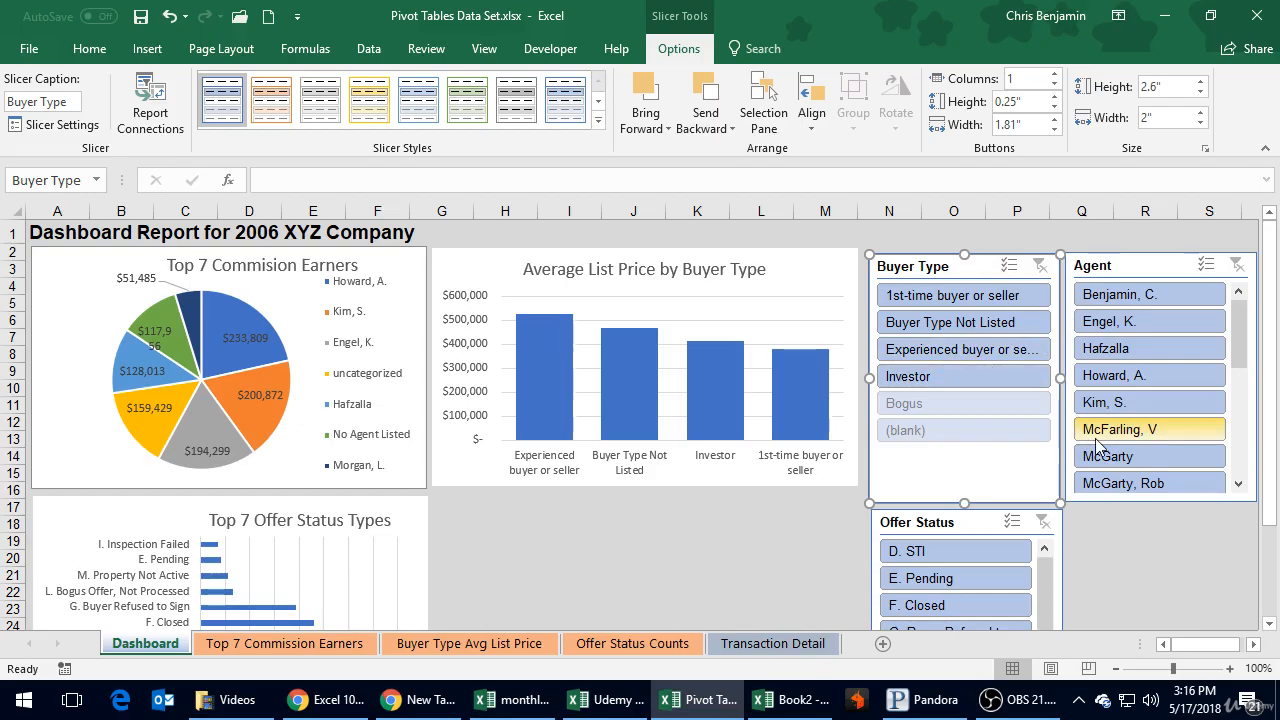
Step: Filter the commission pie chart by 1st-time buyer or seller, Buyer Type Not Listed, Experienced buyer or seller, and Investor in turn
left_click(958, 296)
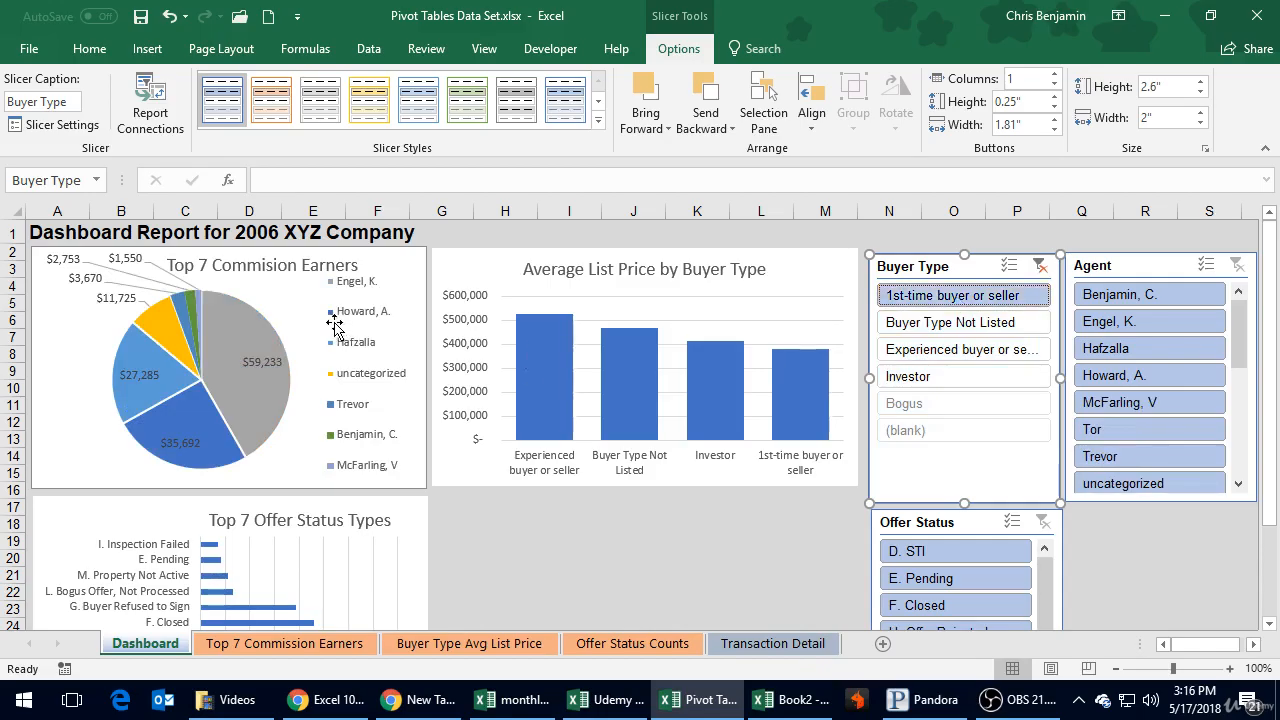
mouse_move(277, 390)
left_click(958, 322)
left_click(957, 350)
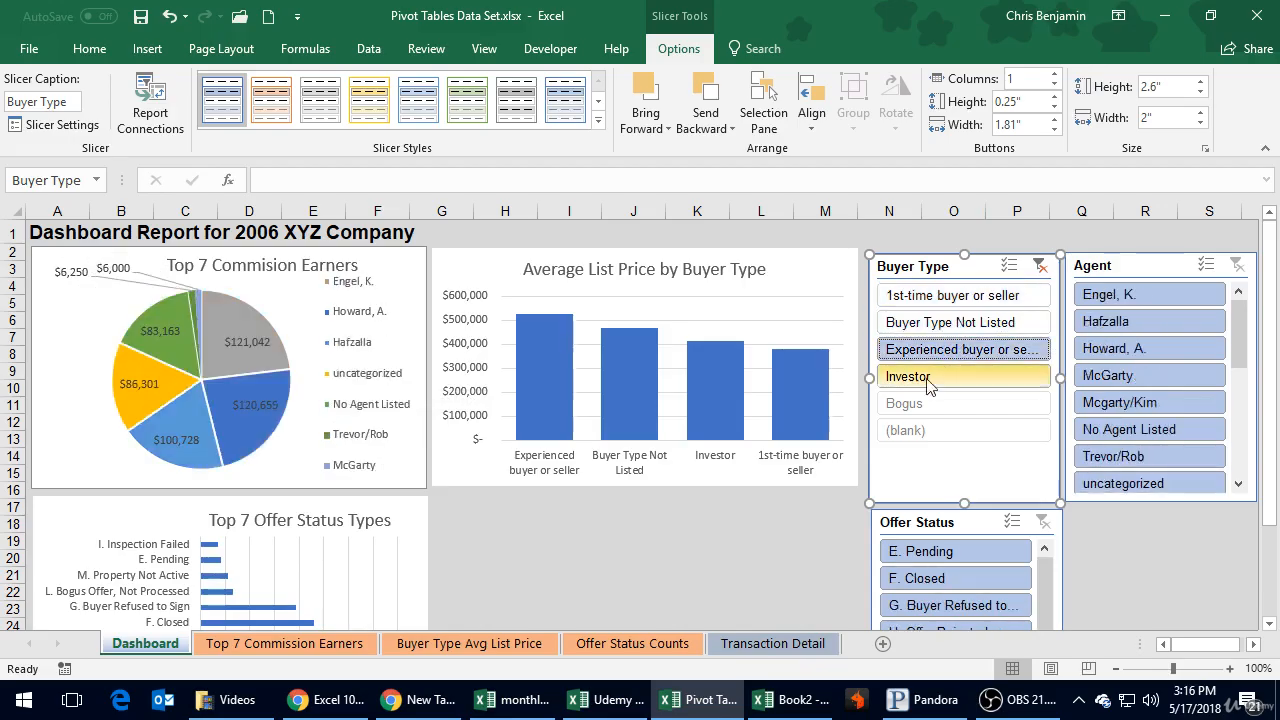
left_click(908, 376)
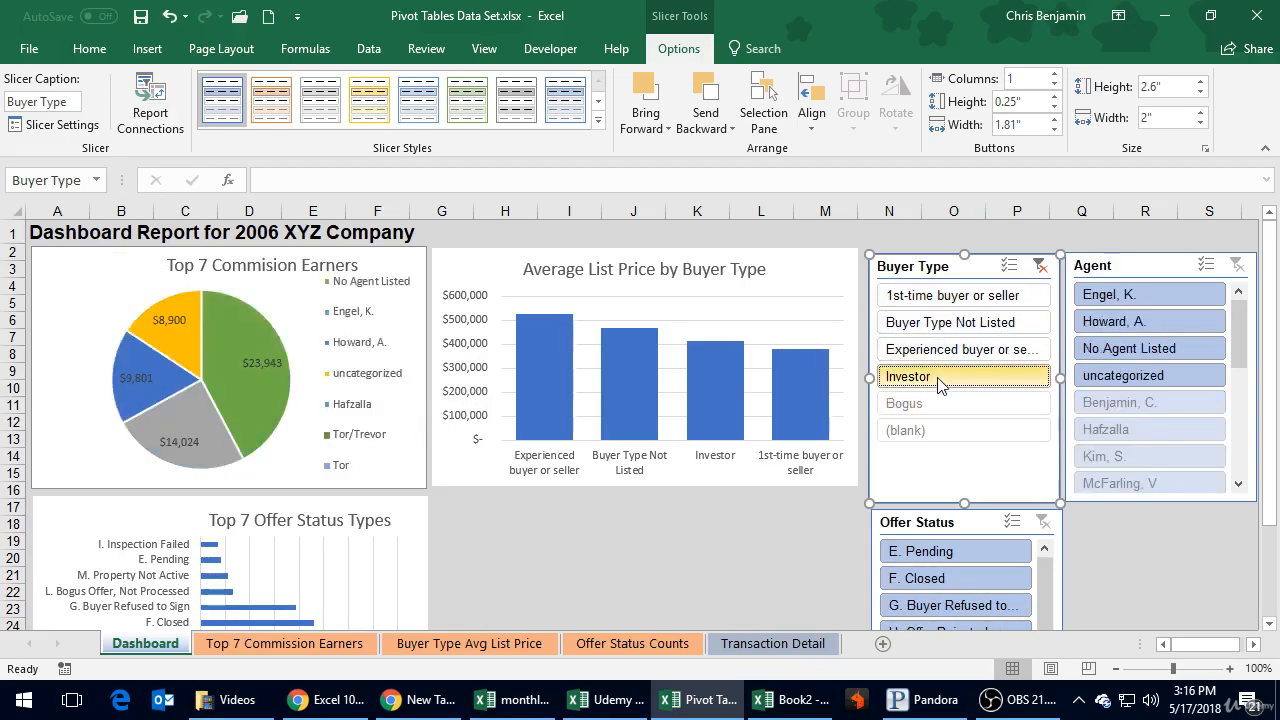
Step: Alternate the buyer type filter between Experienced buyer or seller and Buyer Type Not Listed, ending on Buyer Type Not Listed
left_click(960, 349)
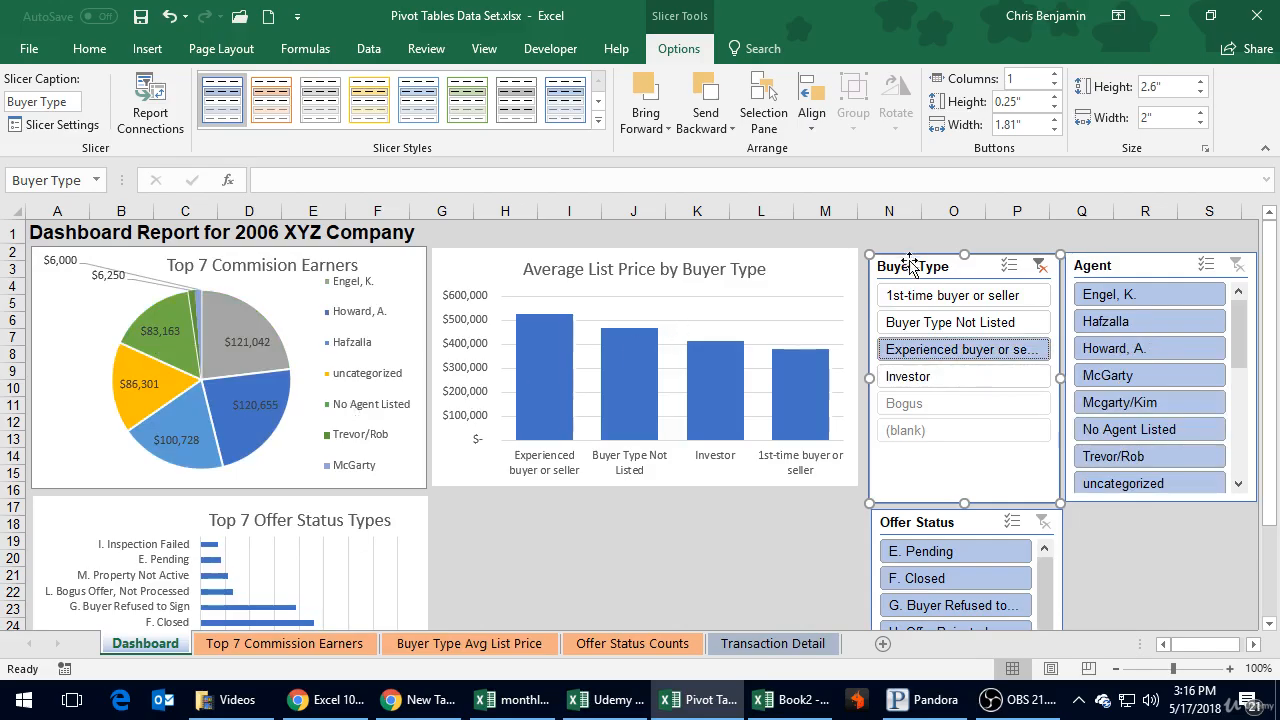
left_click(922, 323)
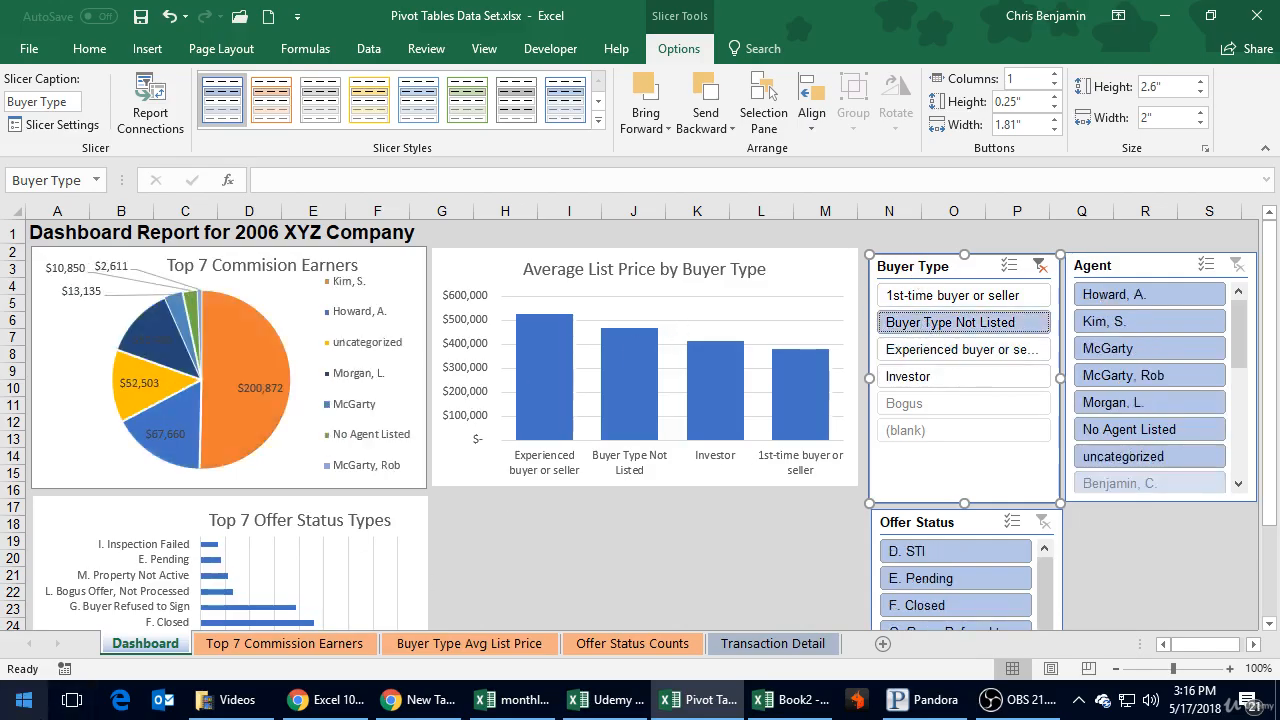
left_click(945, 349)
left_click(947, 321)
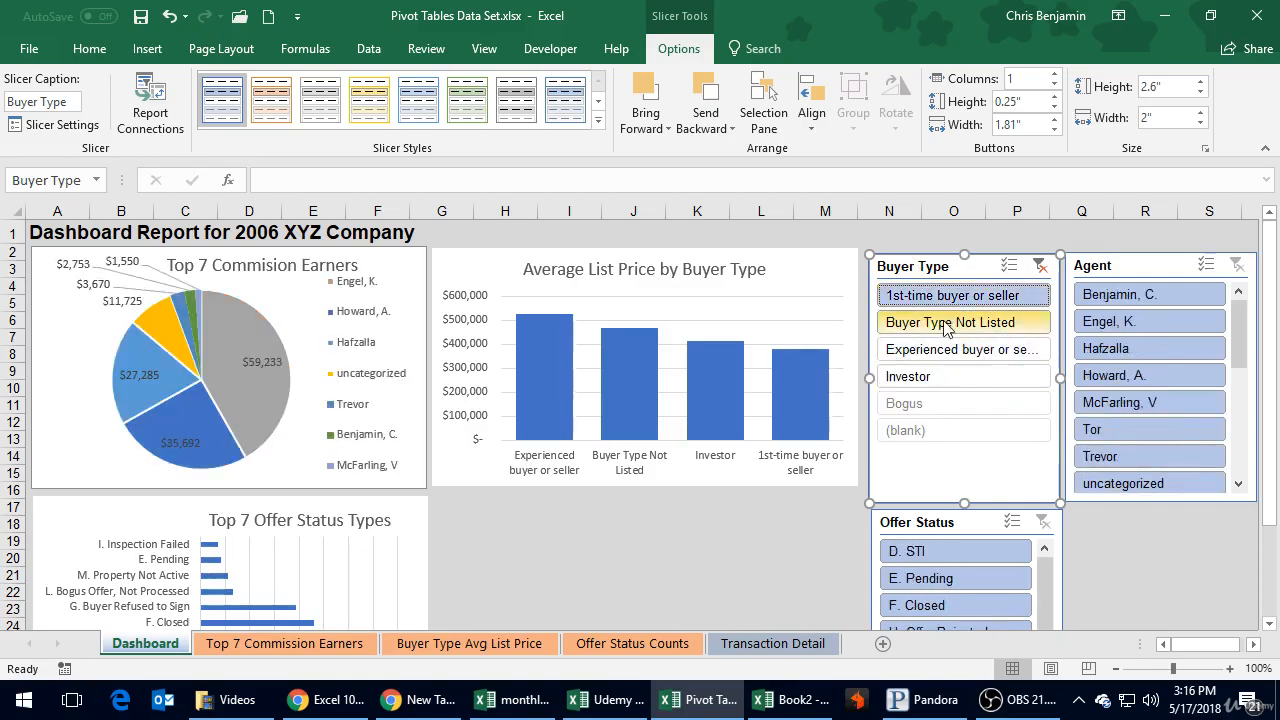
Step: Turn on multi-select in the Buyer Type slicer and add 1st-time buyer or seller, Experienced buyer or seller, and Investor
left_click(1010, 266)
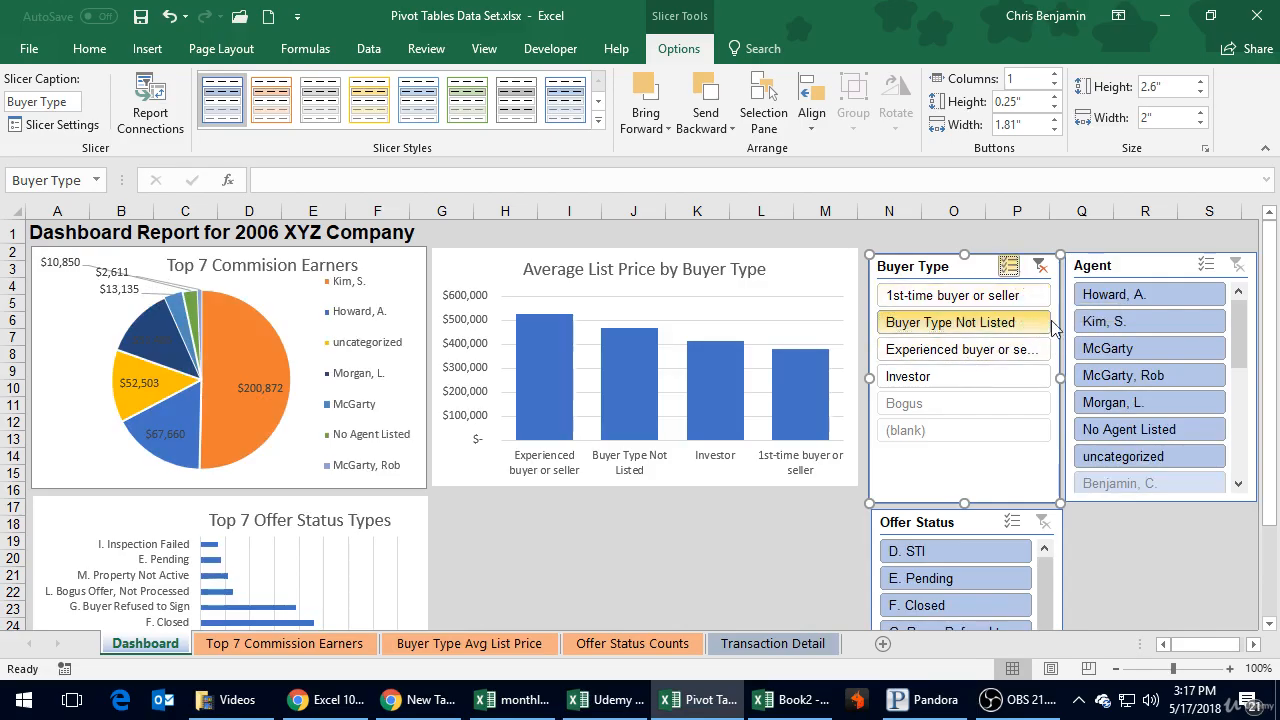
left_click(955, 295)
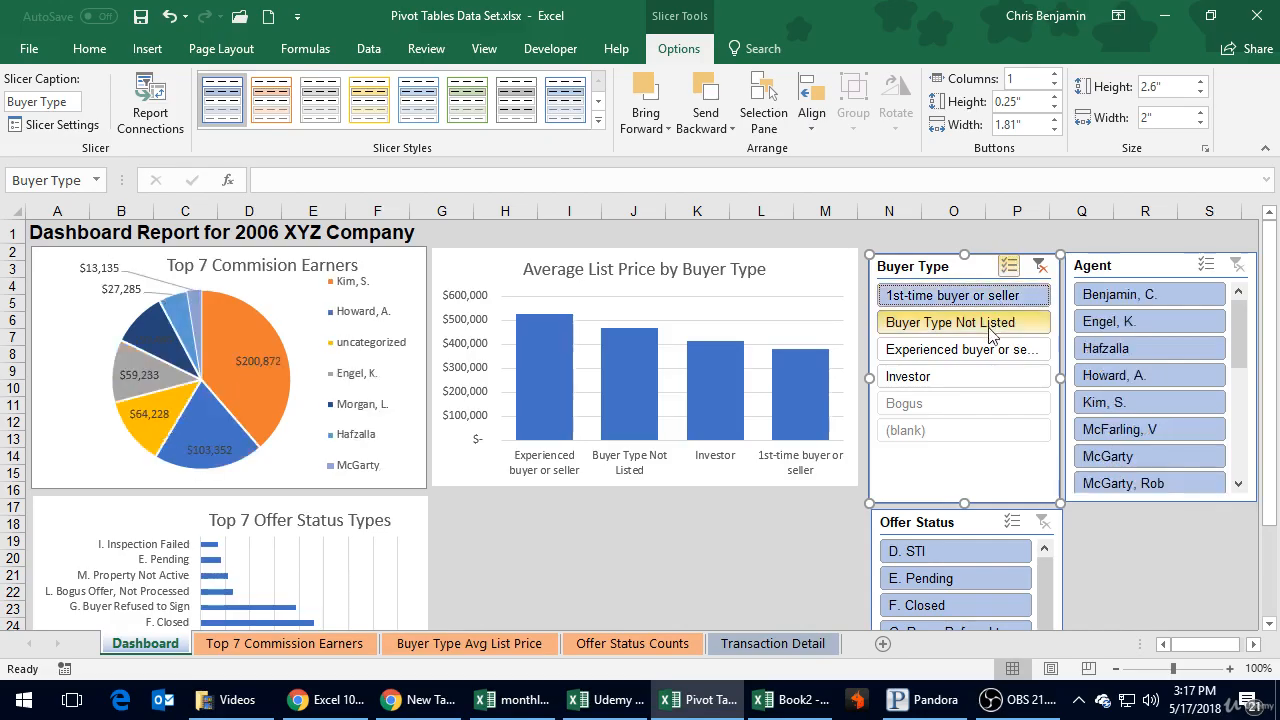
left_click(975, 350)
left_click(975, 377)
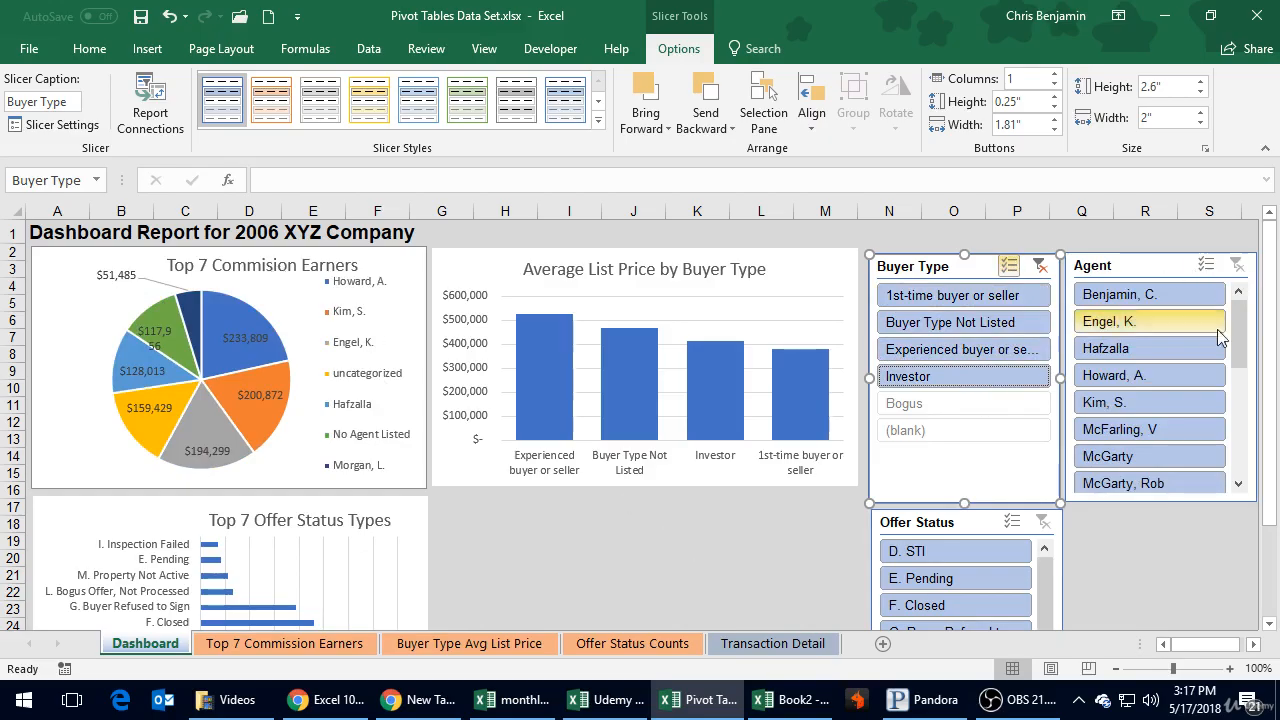
Step: Move the Agent slicer slightly farther right so a small gap separates it from the Buyer Type slicer
left_click_drag(1240, 322, 1255, 470)
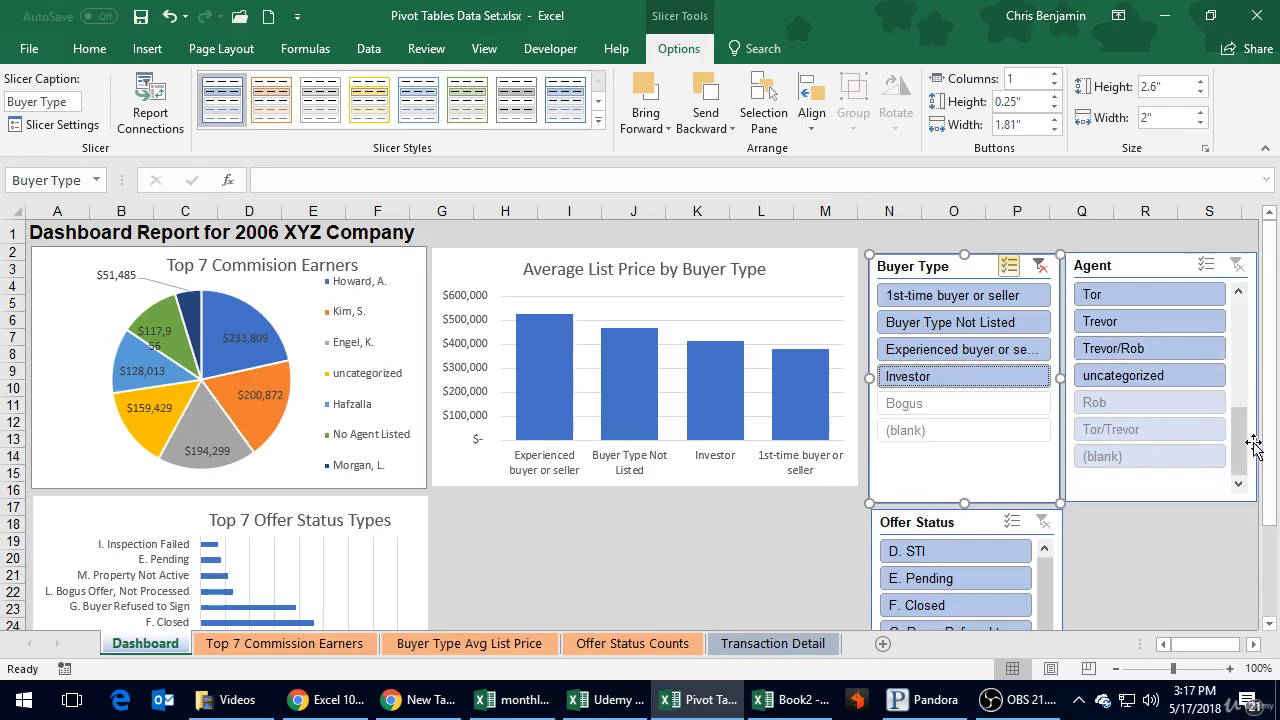
left_click_drag(1257, 429, 368, 422)
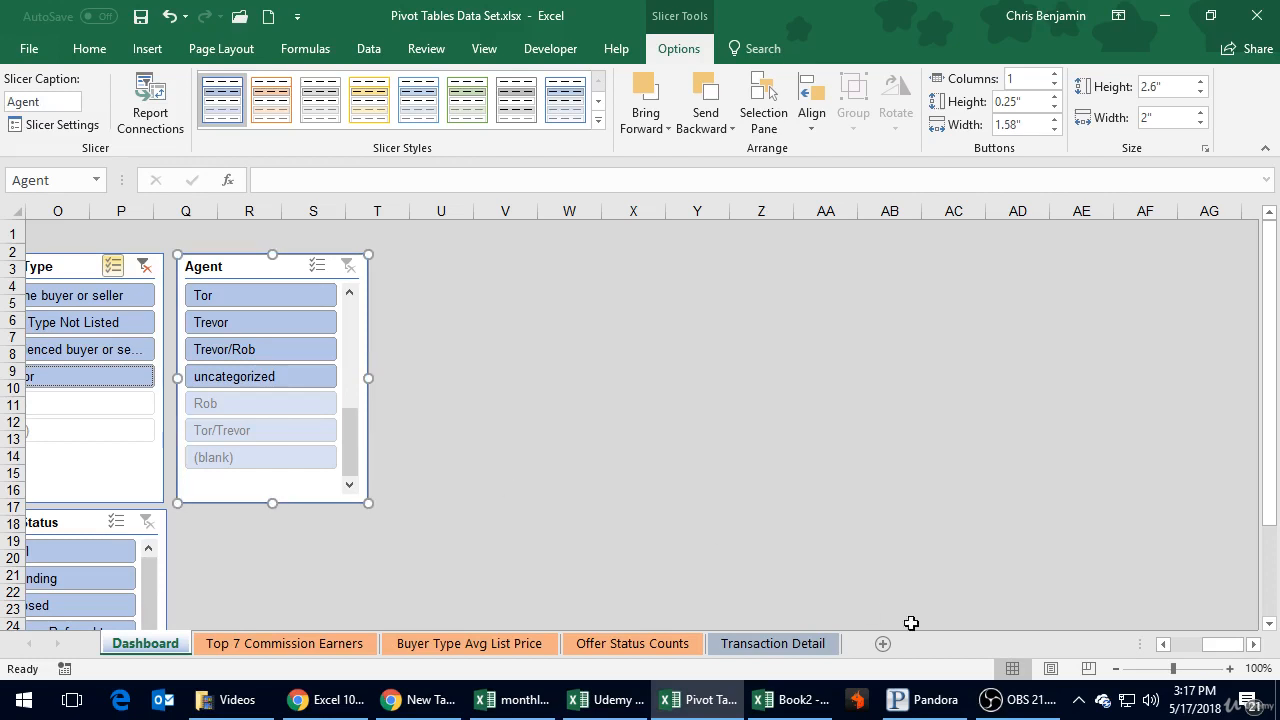
left_click(1168, 644)
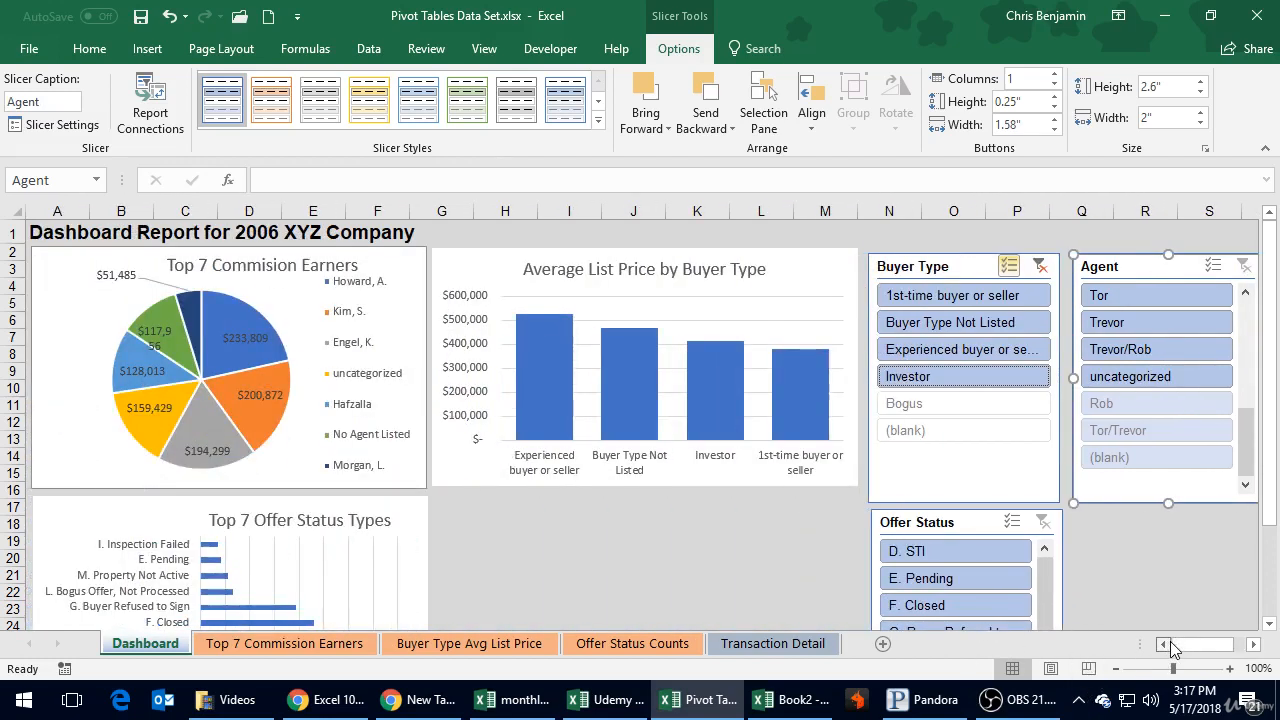
scroll(1175, 354, "up", 5)
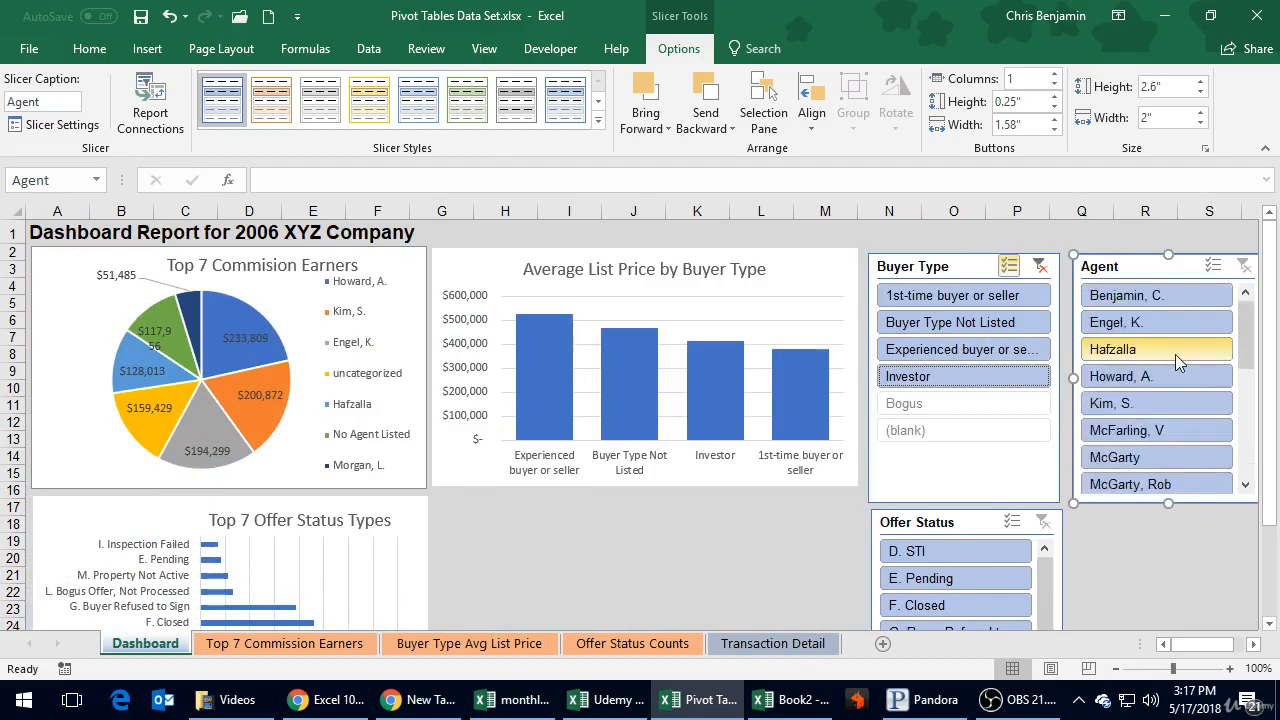
Step: Filter the commission pie chart by the first two agents in the Agent slicer in turn, ending on the first agent
left_click(1115, 295)
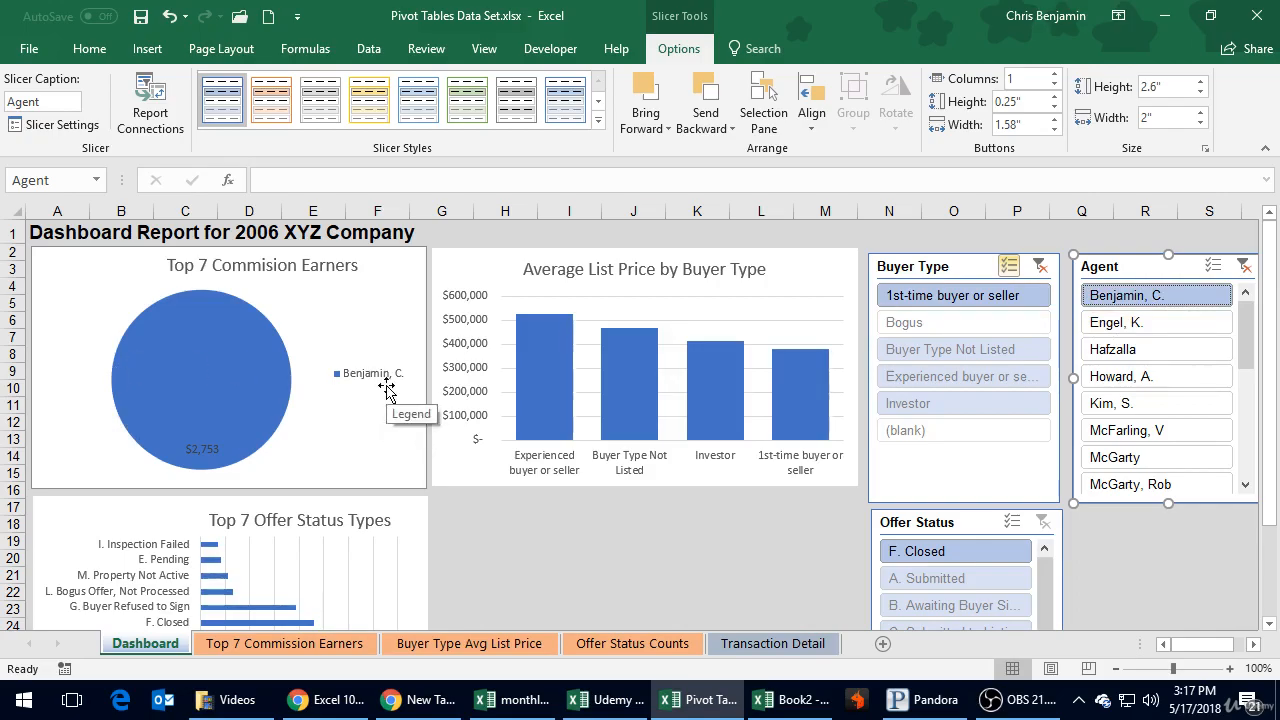
left_click(1190, 322)
left_click(1172, 300)
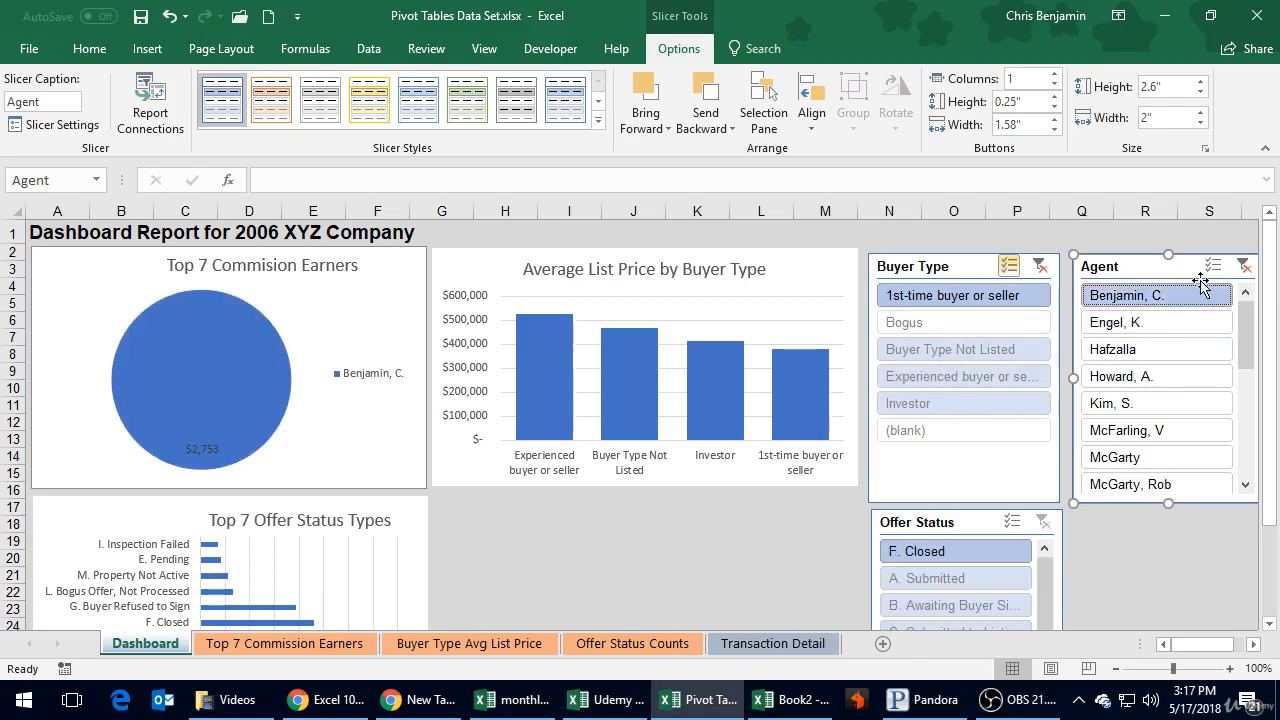
Step: Turn on multi-select in the Agent slicer and add the second through seventh agents to the filter
left_click(1212, 266)
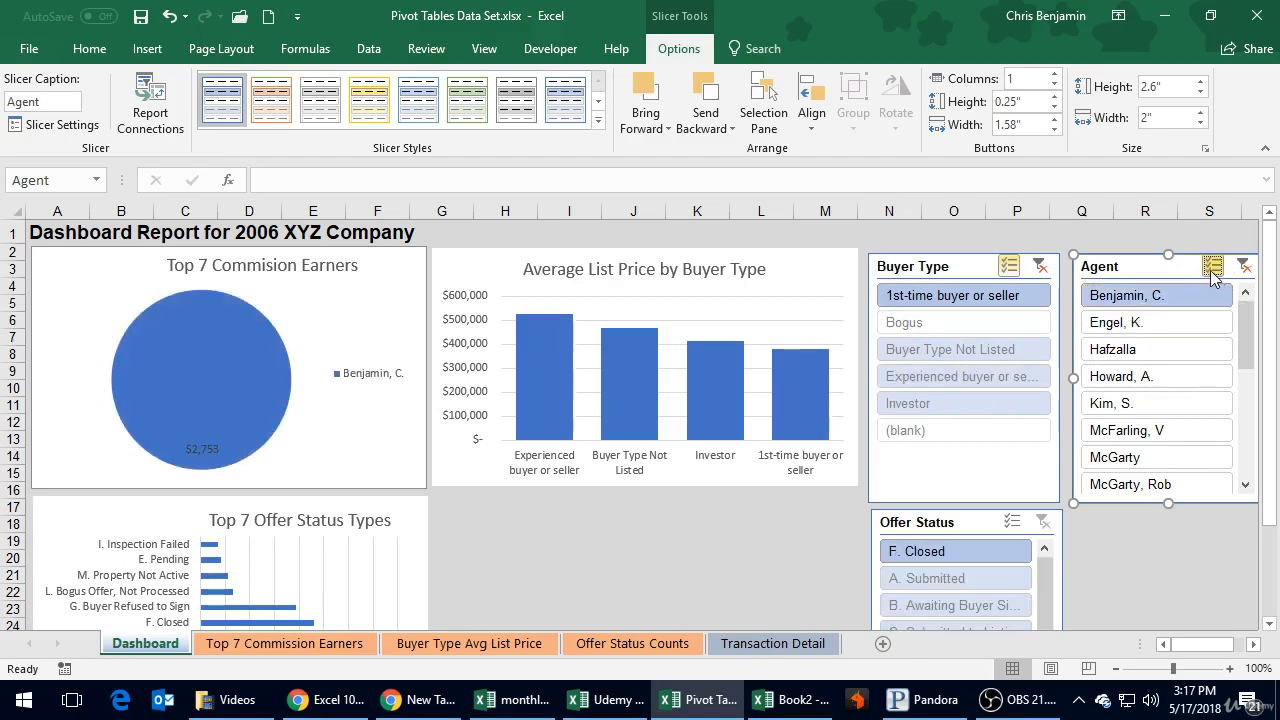
left_click(1166, 330)
left_click(1166, 349)
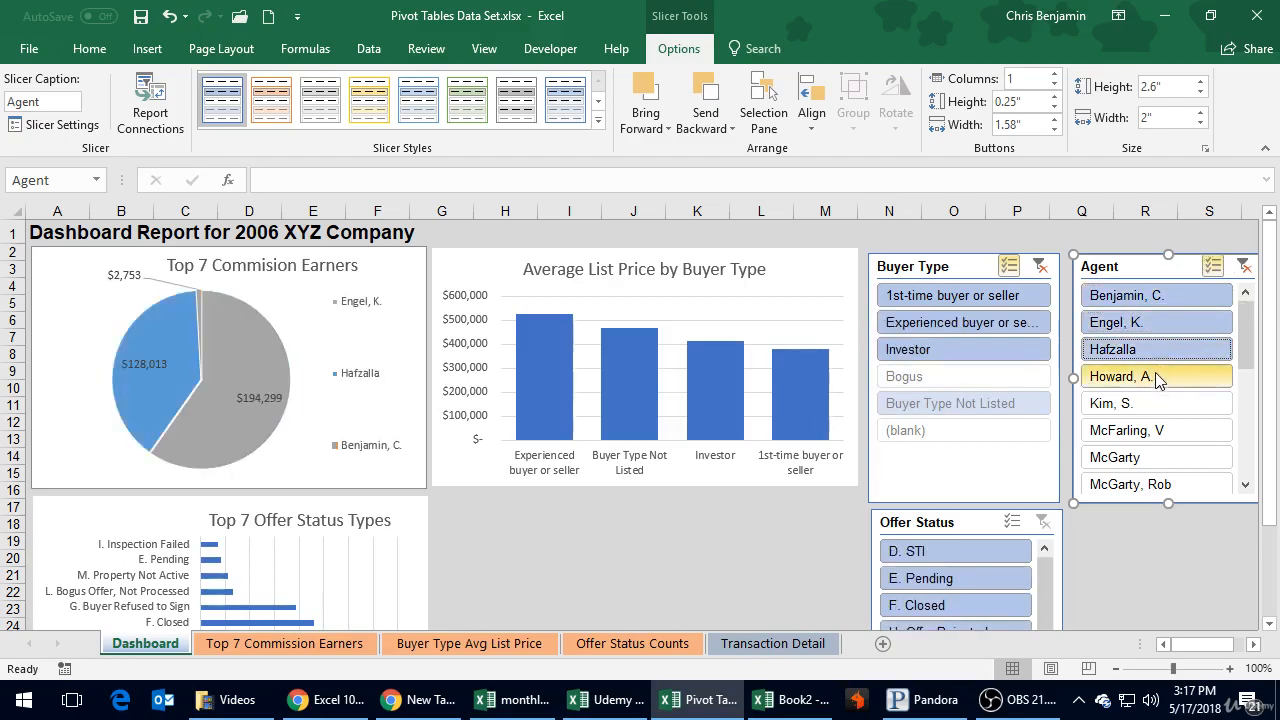
left_click(1160, 376)
left_click(1160, 402)
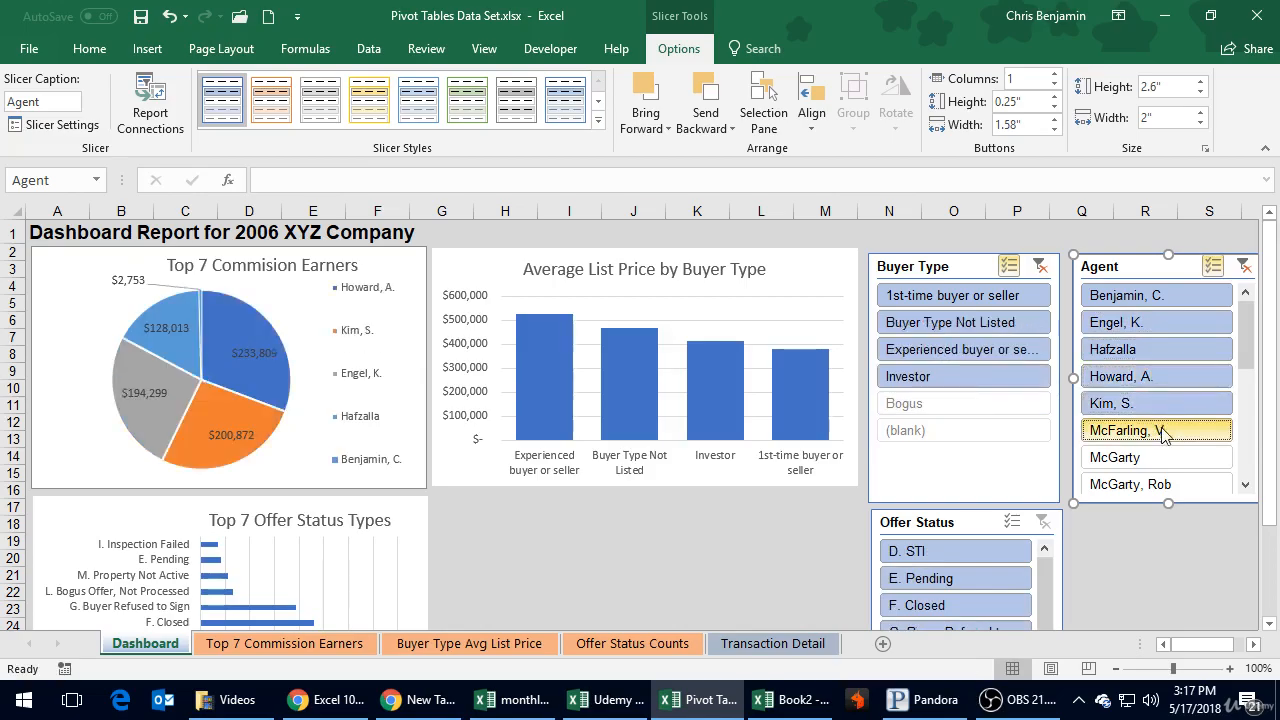
left_click(1158, 430)
left_click(1157, 456)
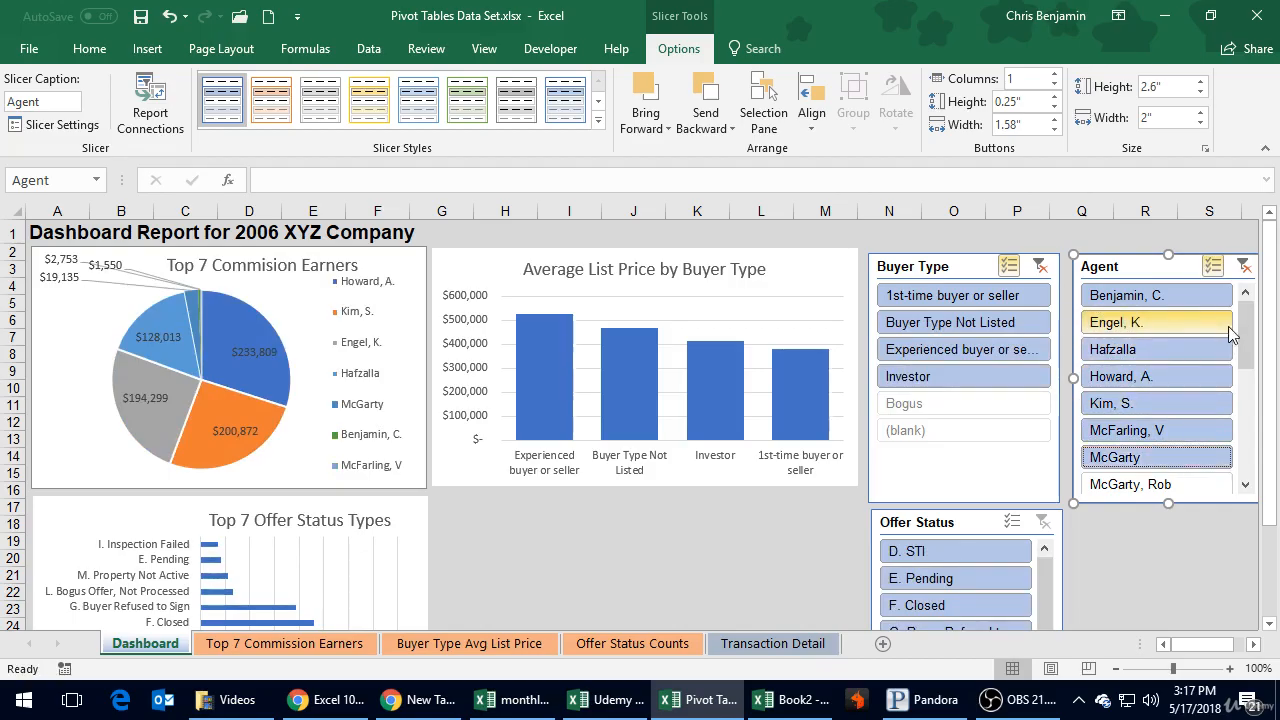
Step: Add the eighth through thirteenth entries of the Agent slicer, including No Agent Listed, to the filter
left_click_drag(1246, 338, 1263, 394)
left_click(1158, 350)
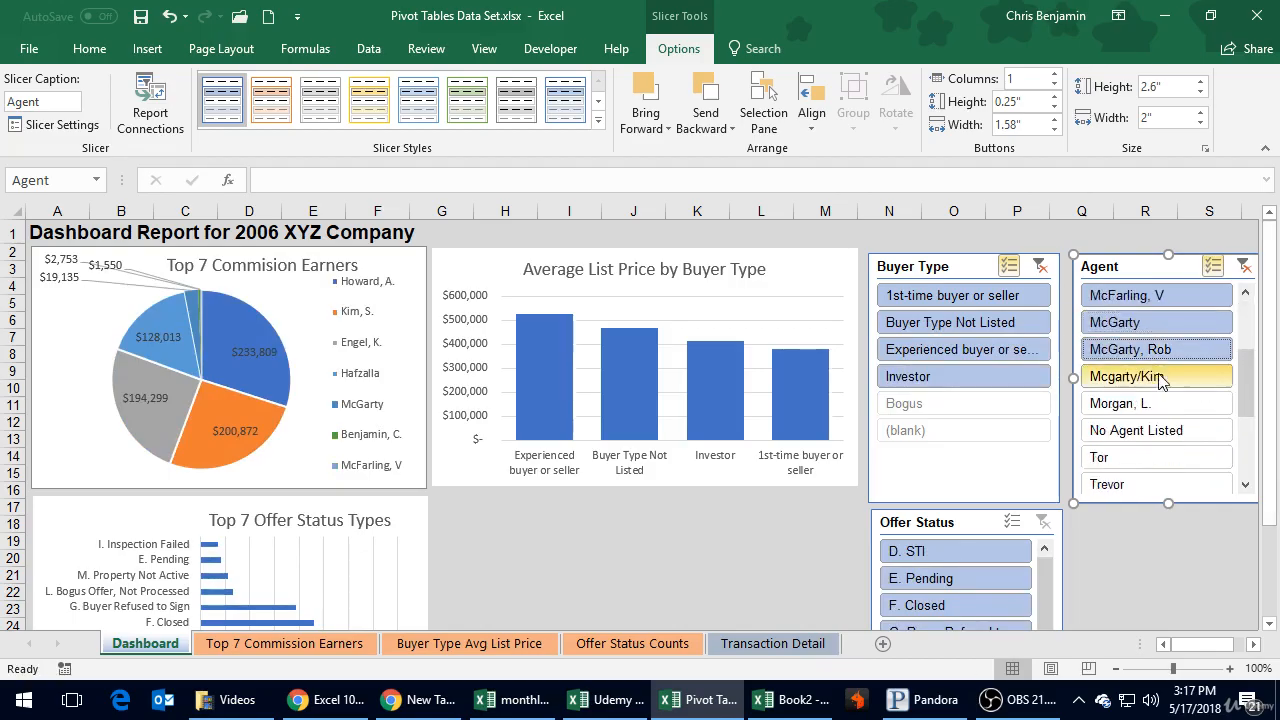
left_click(1158, 377)
left_click(1158, 404)
left_click(1158, 431)
left_click(1160, 458)
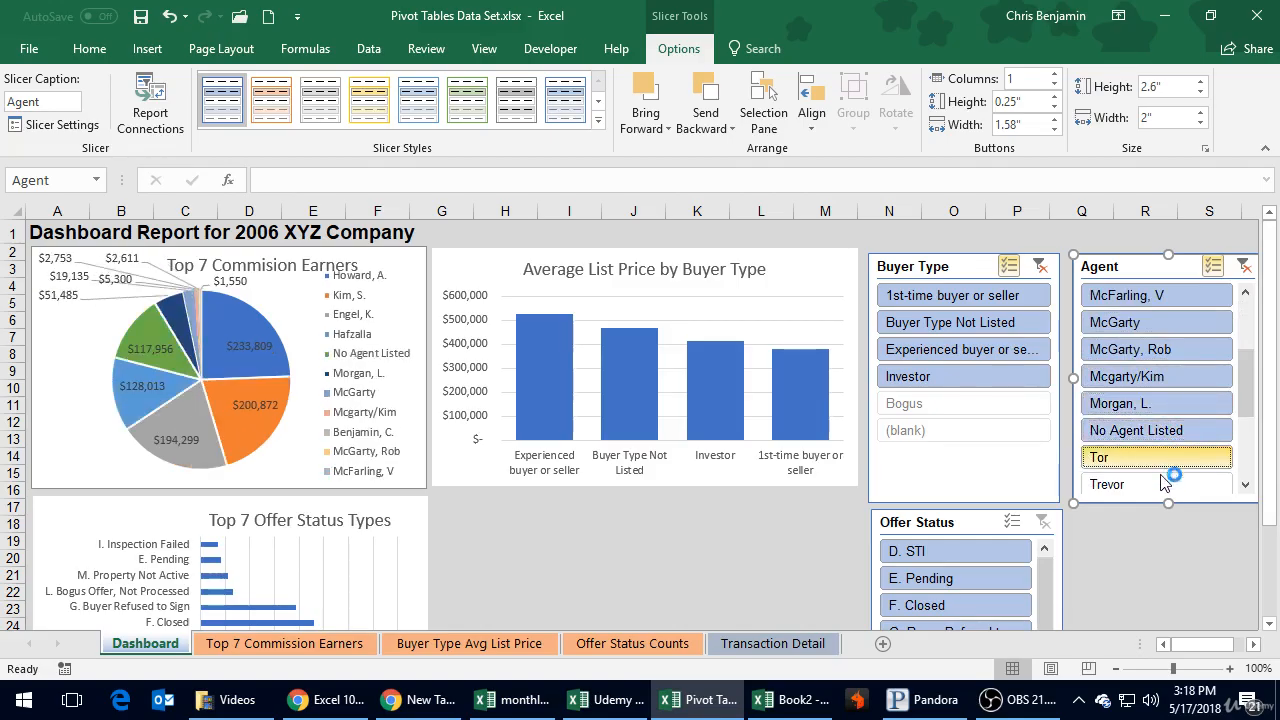
left_click(1195, 485)
Step: Add the last two unselected available entries of the Agent slicer, ending with uncategorized, to the filter
left_click(1245, 484)
left_click(1245, 484)
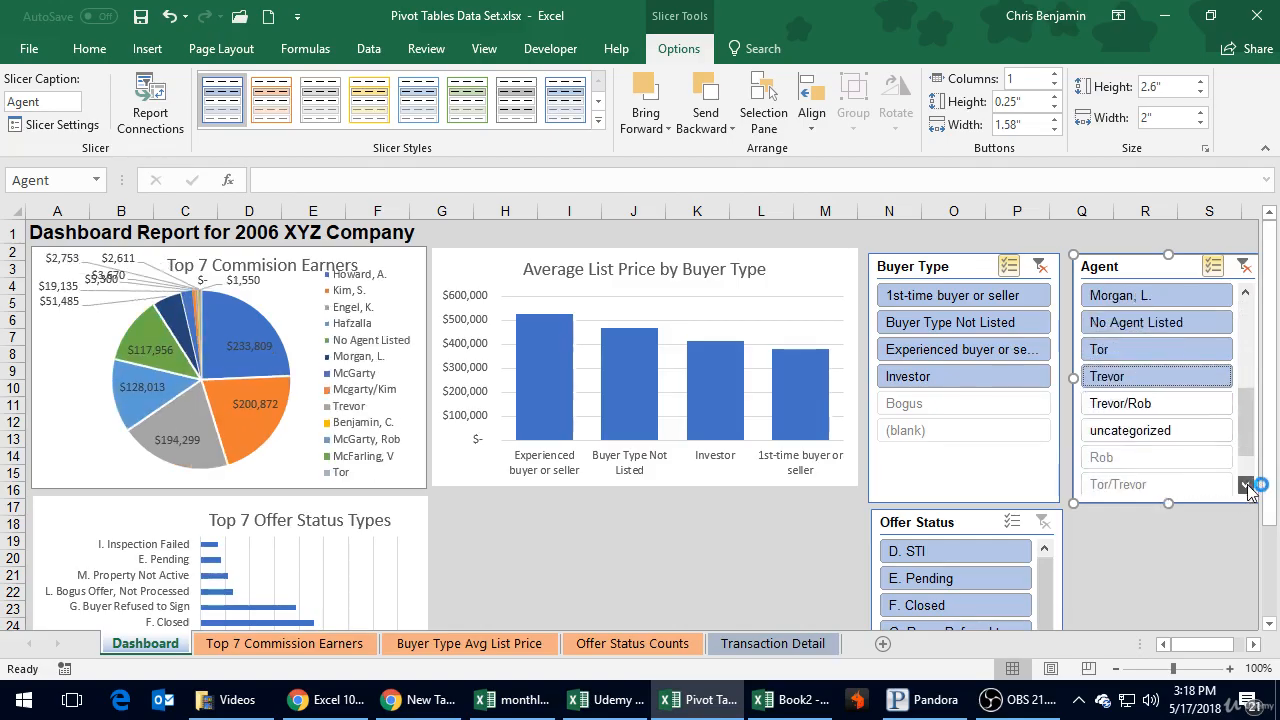
left_click(1245, 484)
left_click(1158, 376)
left_click(1158, 403)
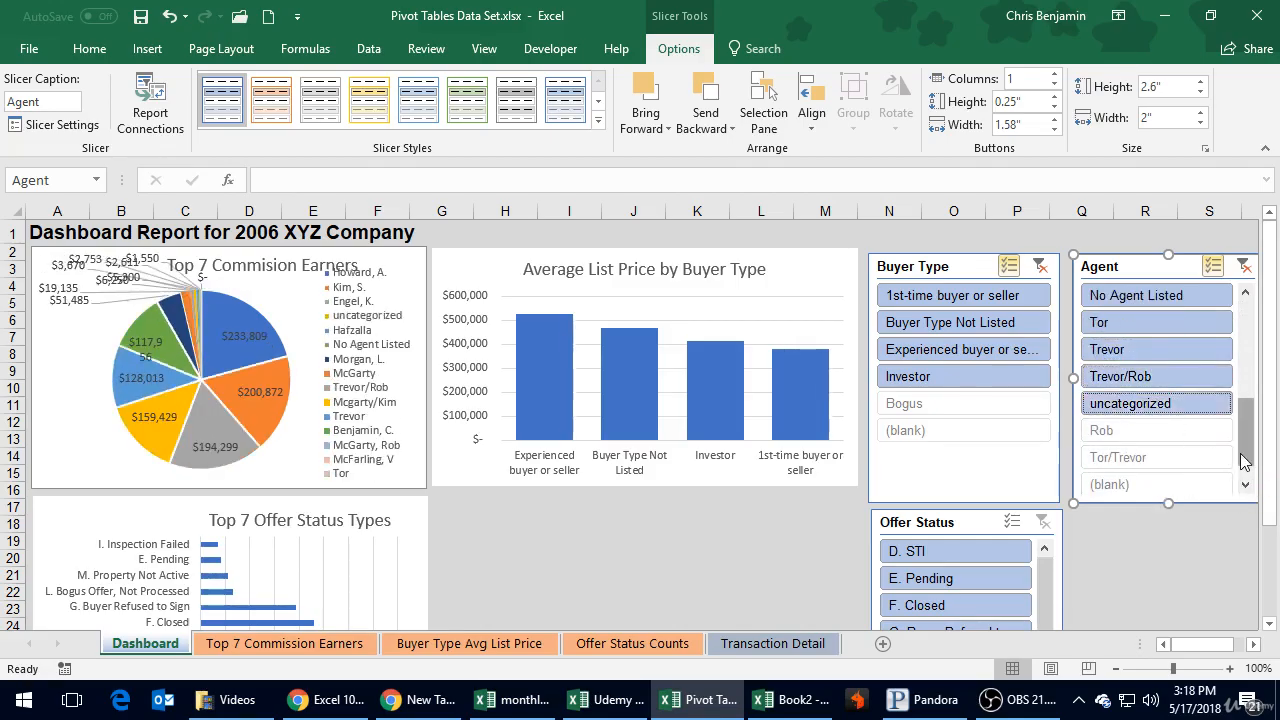
left_click_drag(1241, 455, 1246, 478)
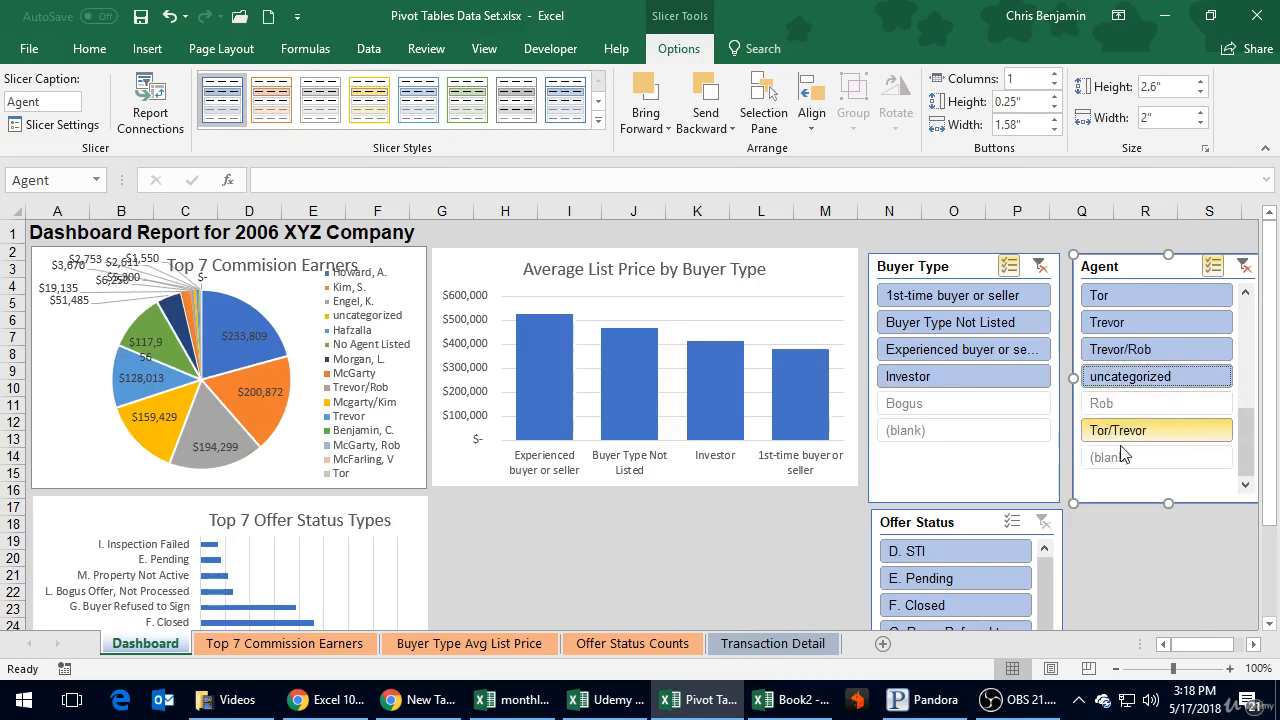
scroll(1113, 428, "up", 5)
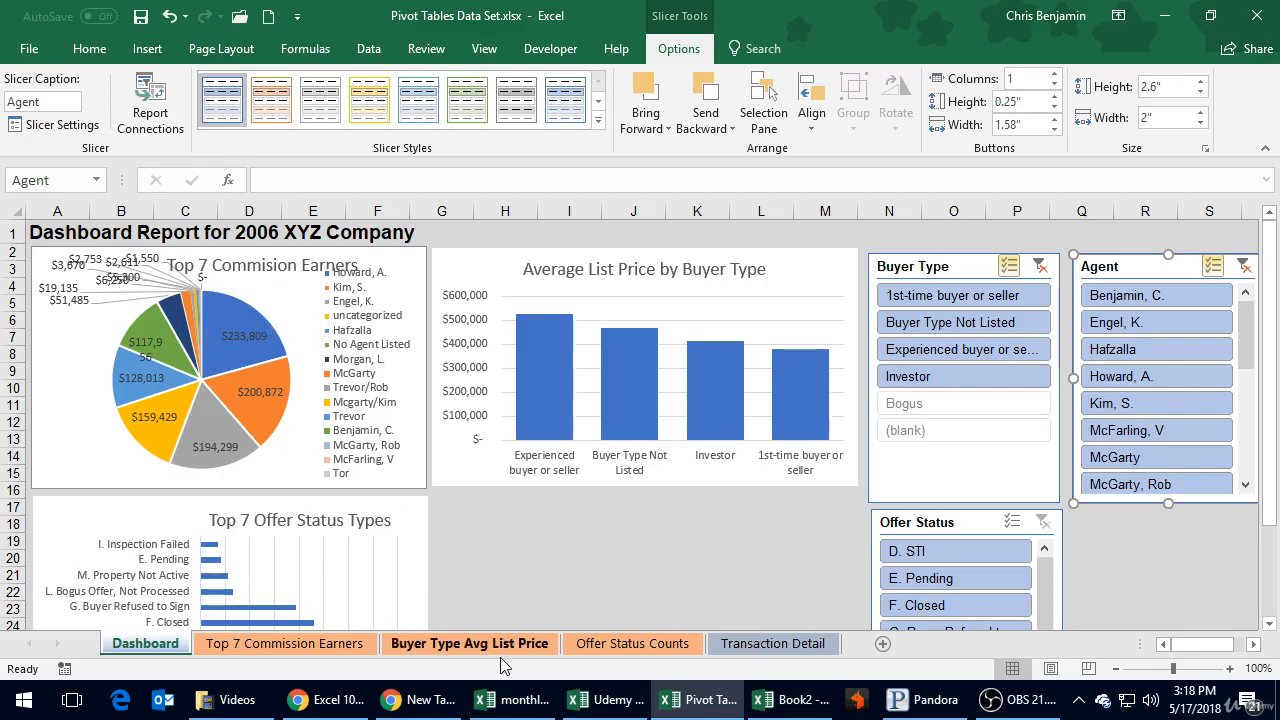
Step: Compare the pivot table on the Top 7 Commission Earners sheet with the commission pie chart on the Dashboard sheet
left_click(322, 643)
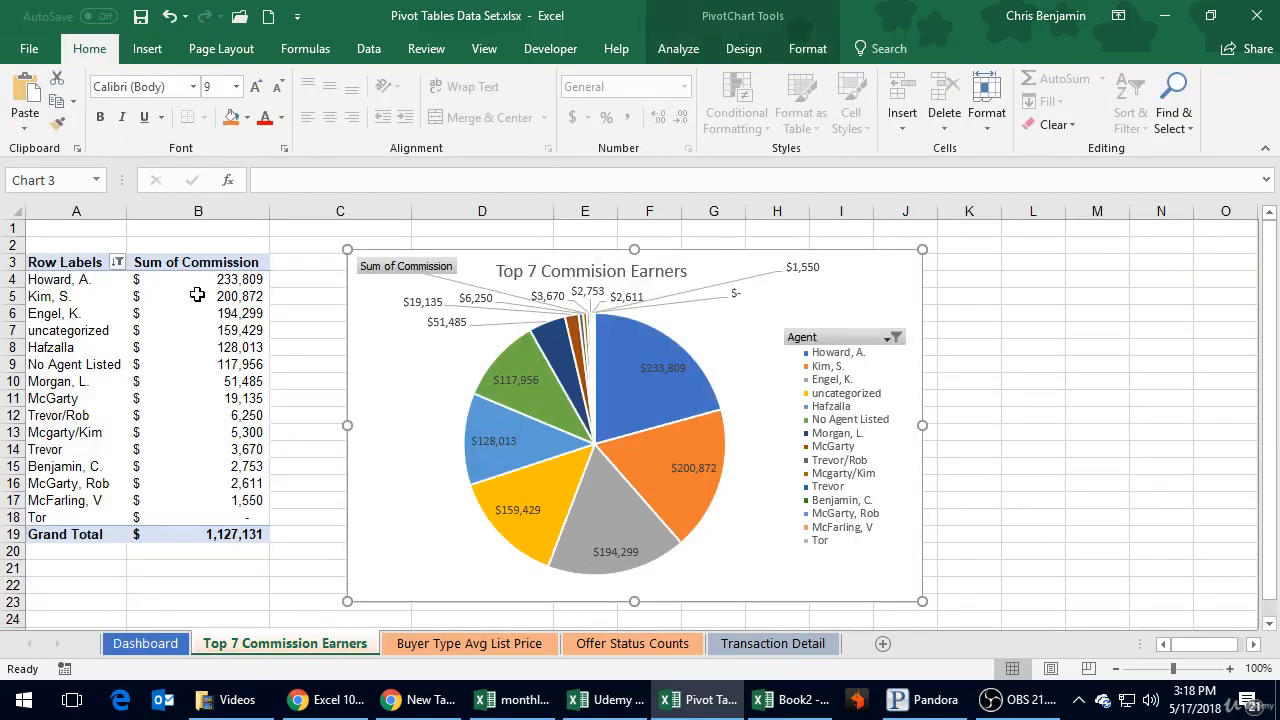
left_click(197, 295)
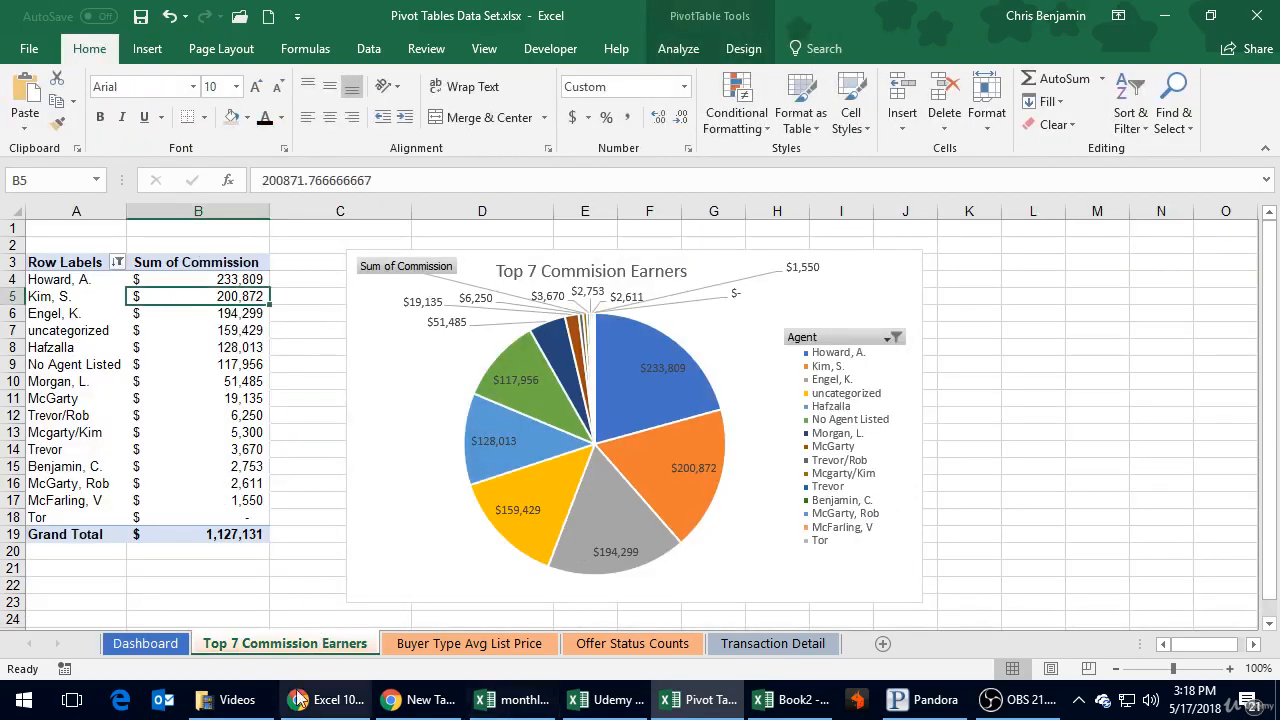
left_click(165, 642)
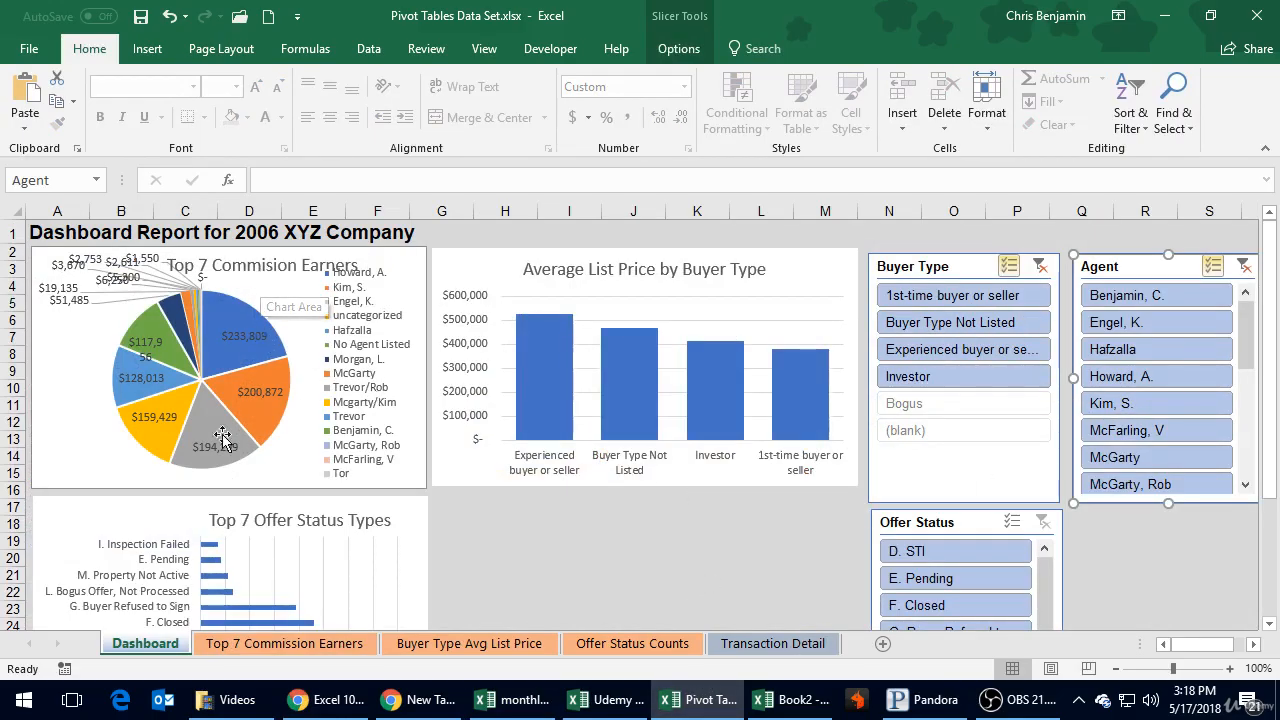
left_click(290, 643)
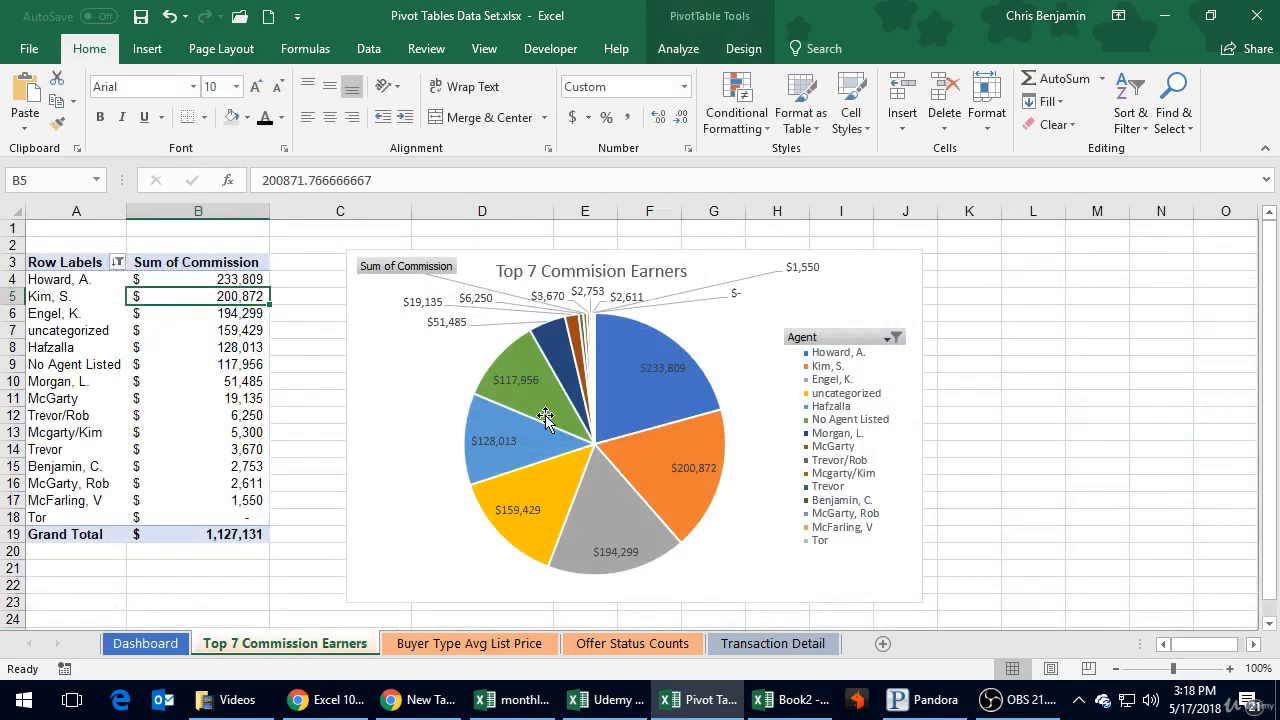
left_click(148, 643)
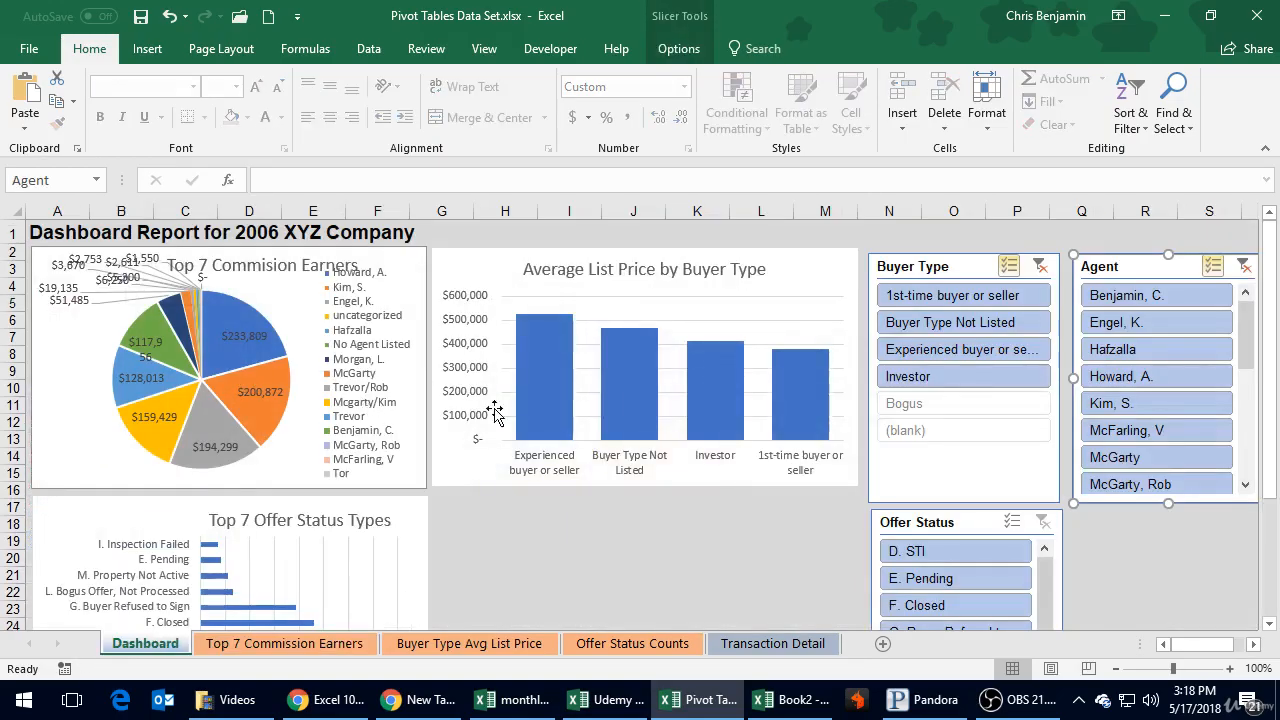
Step: Filter the Top 7 Commission Earners pivot table to the top 7 items by Sum of Commission and return to the Dashboard sheet
left_click(330, 643)
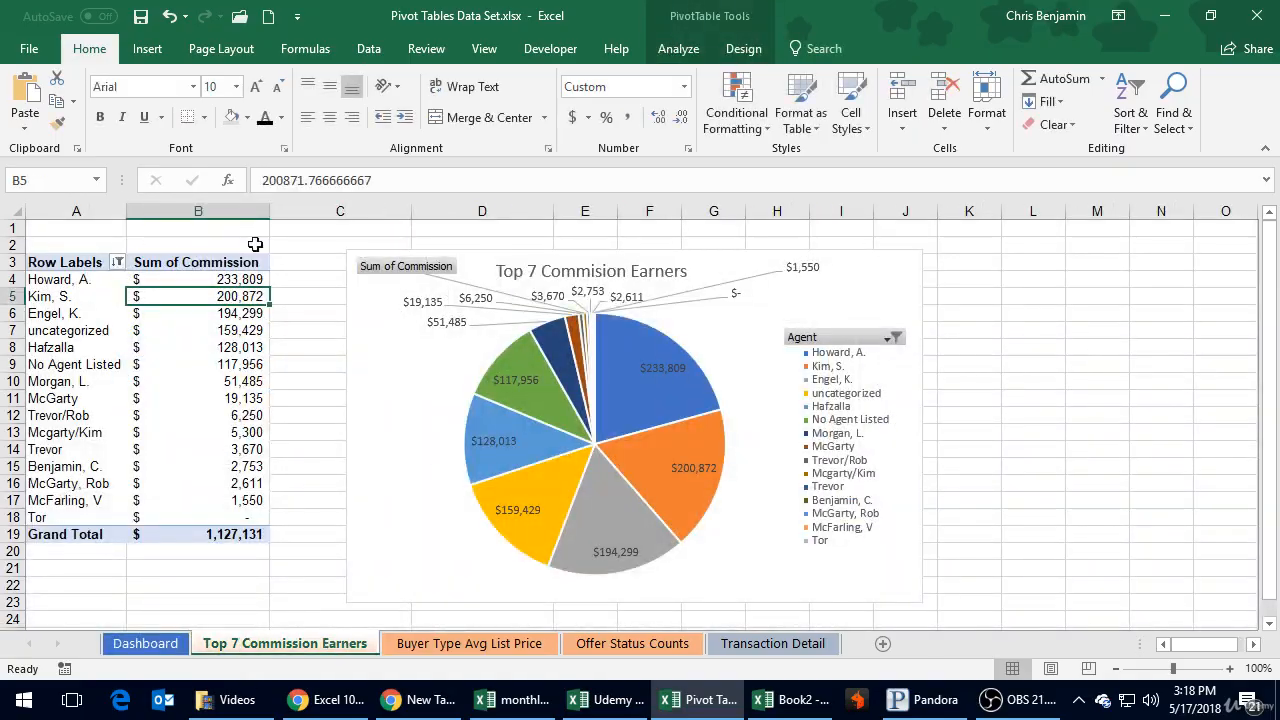
left_click(118, 264)
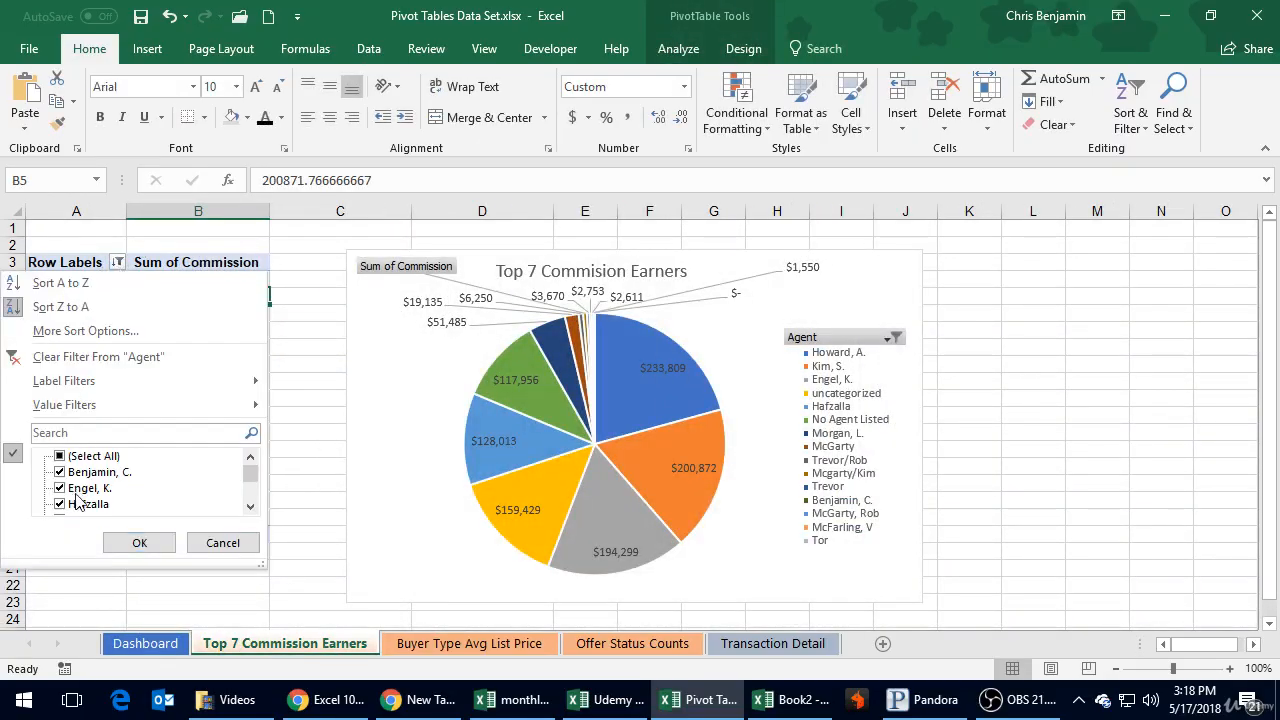
mouse_move(83, 412)
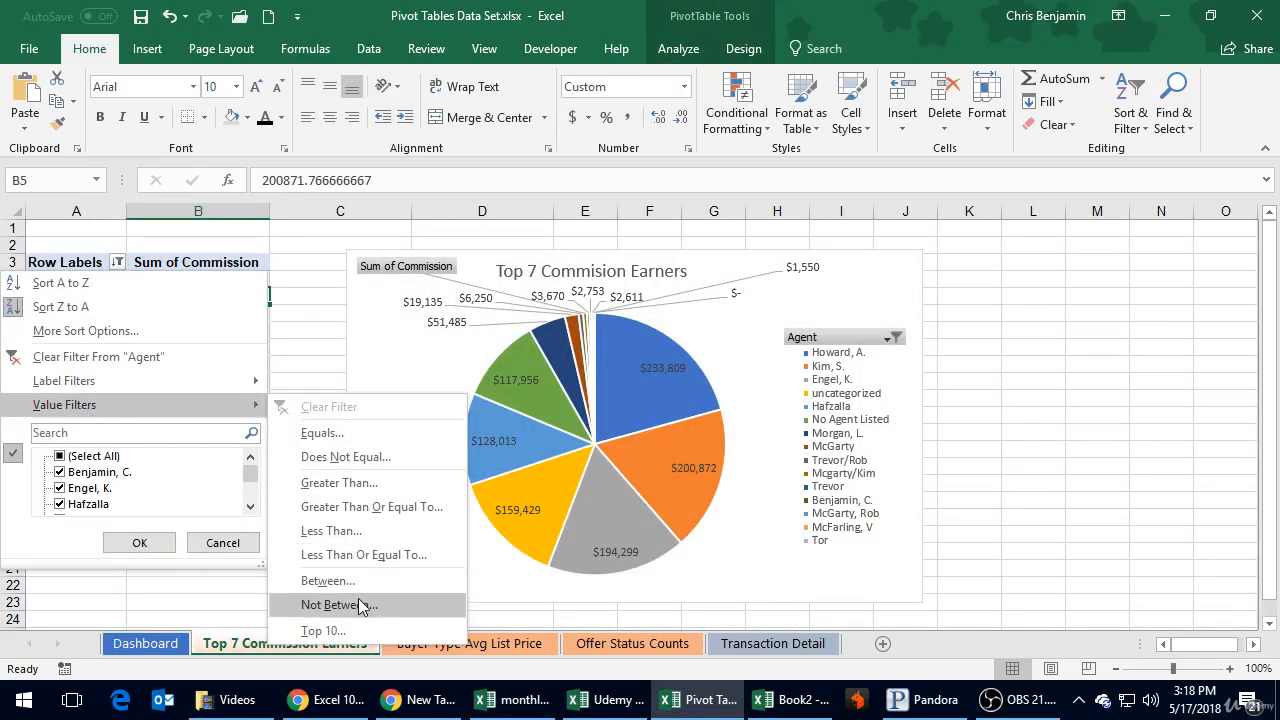
left_click(343, 631)
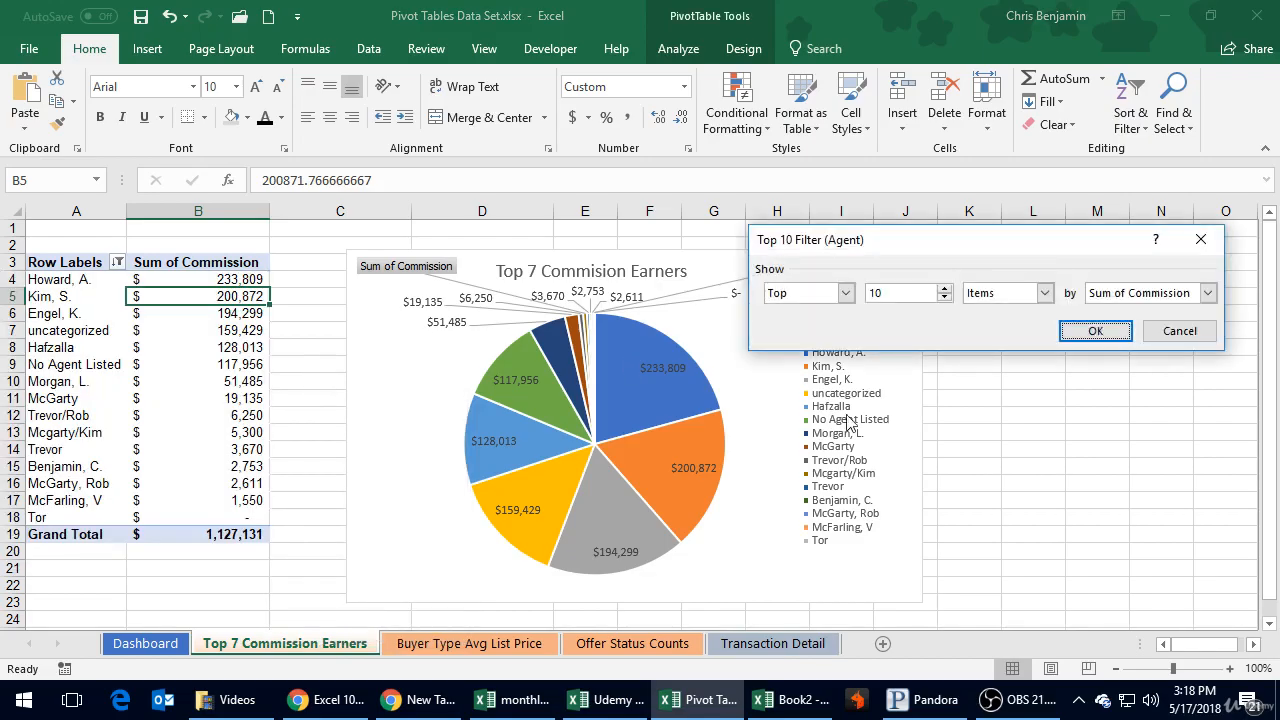
left_click(944, 298)
left_click(1095, 331)
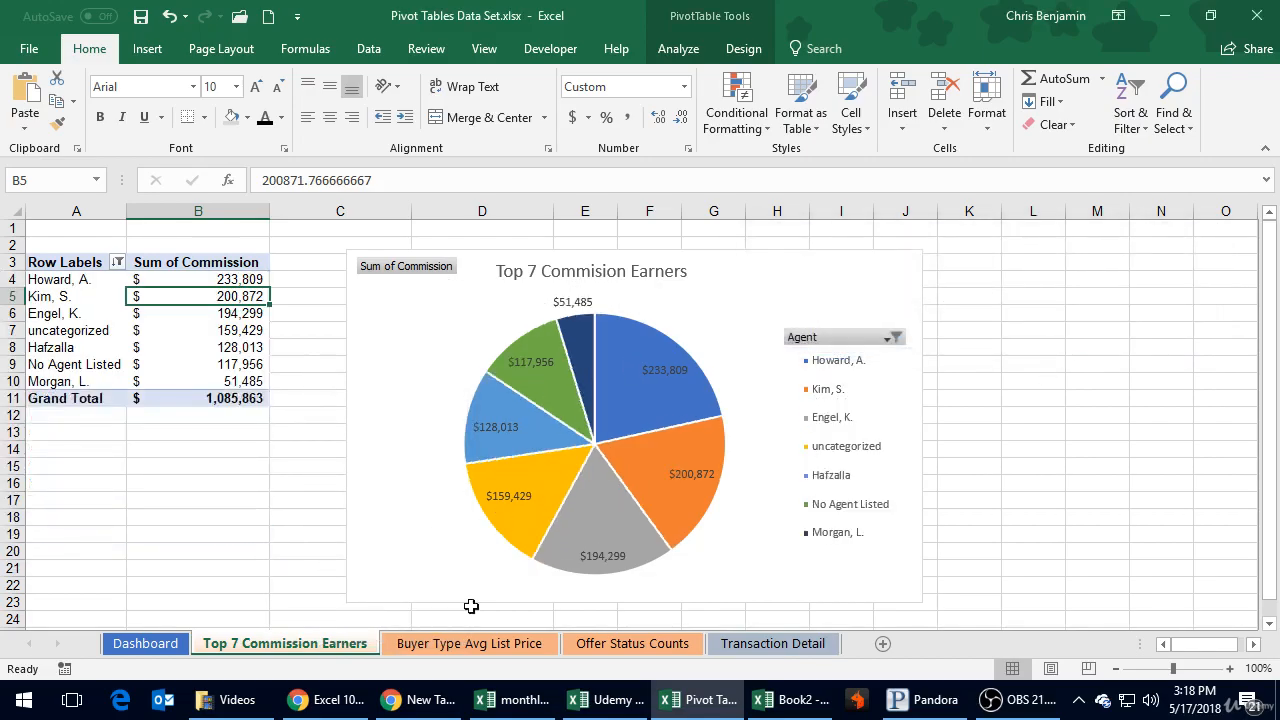
left_click(145, 643)
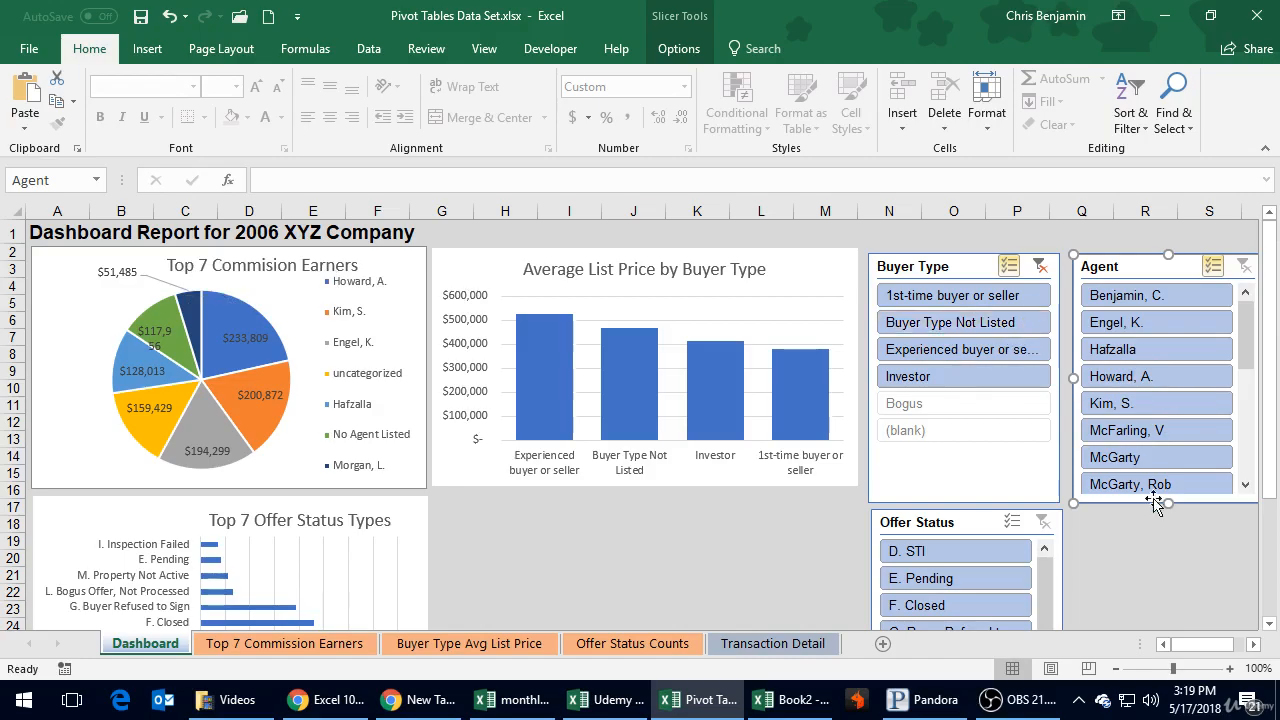
Step: Examine the available and greyed-out entries in the Offer Status slicer on the dashboard
scroll(1168, 550, "down", 5)
scroll(1168, 550, "up", 5)
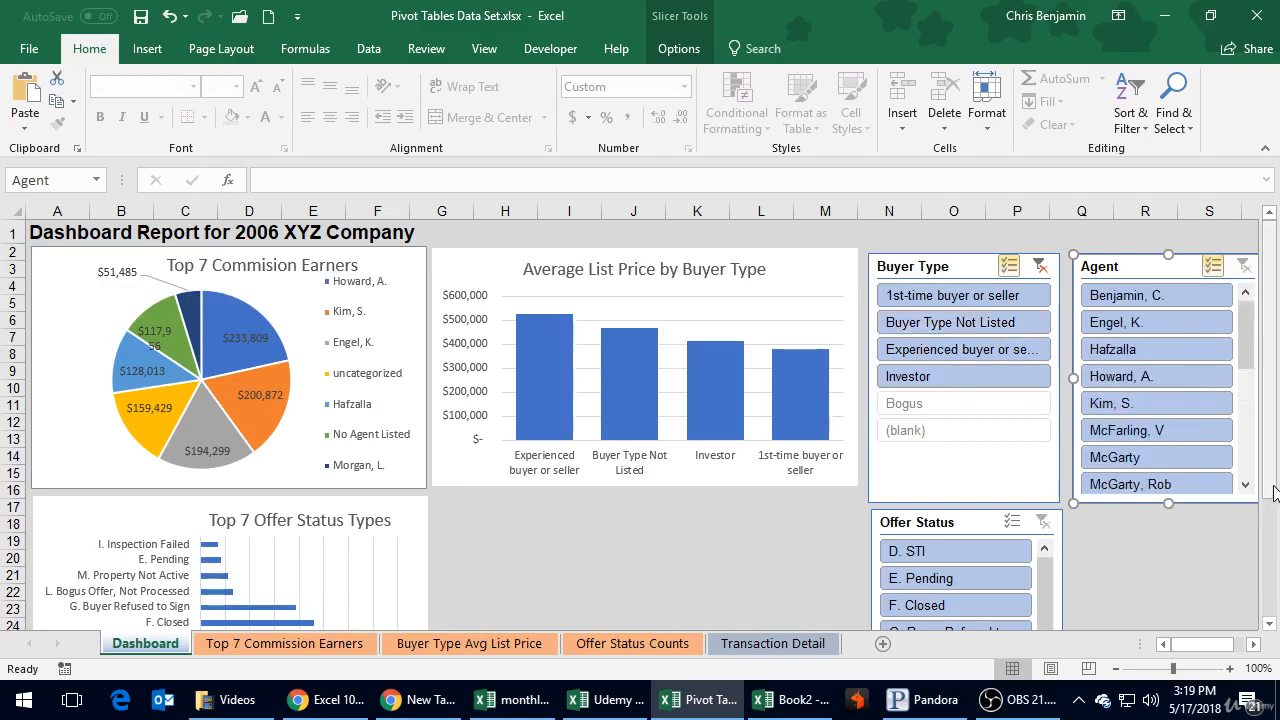
scroll(1270, 505, "down", 2)
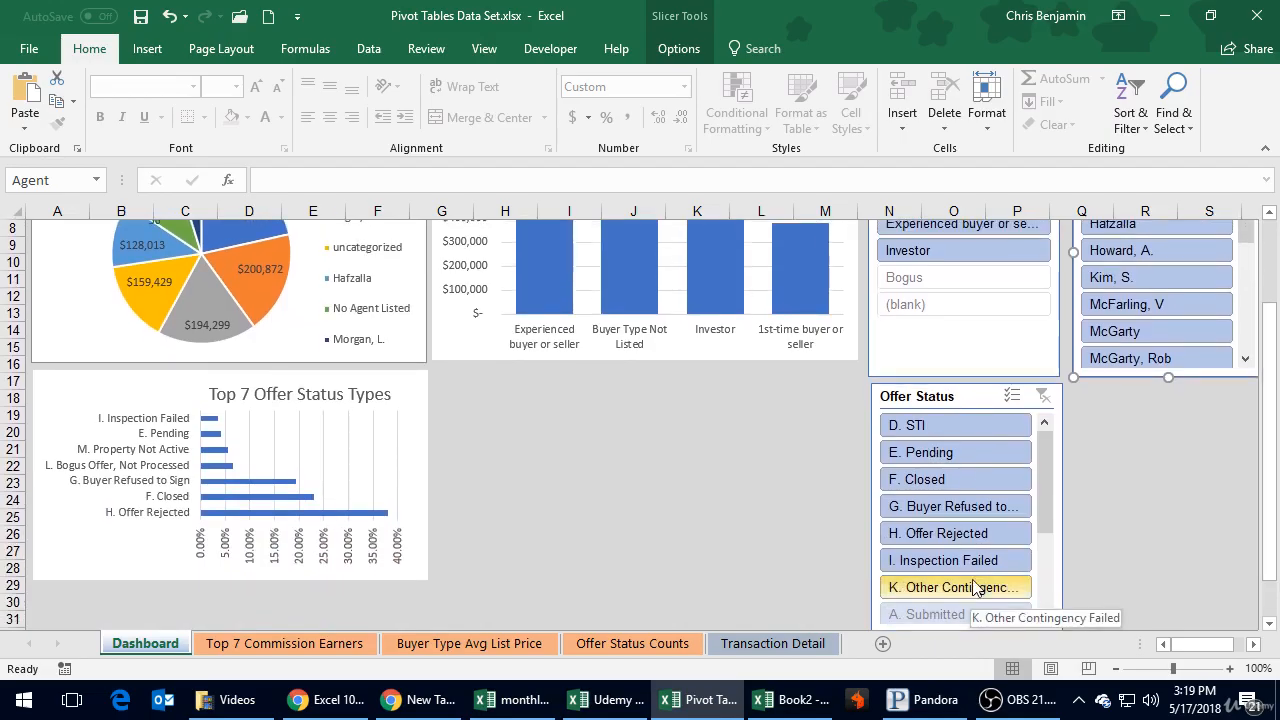
left_click_drag(1272, 485, 1274, 512)
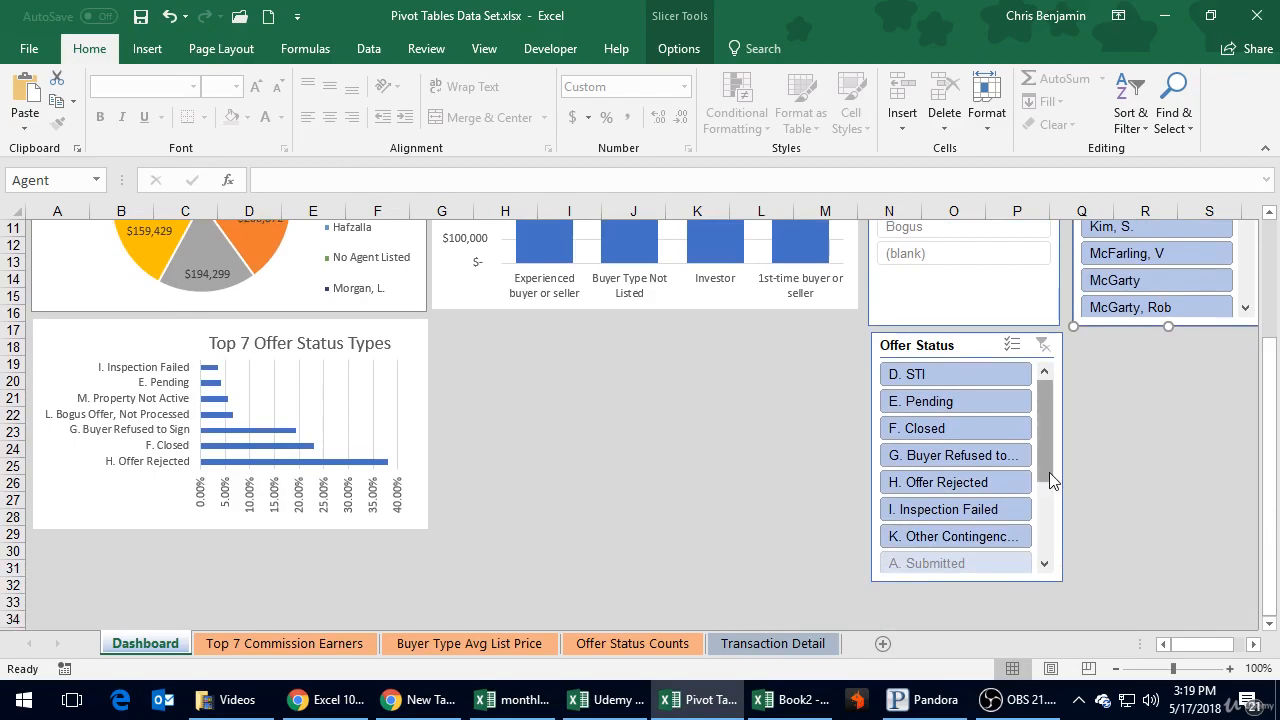
left_click_drag(1049, 474, 1054, 551)
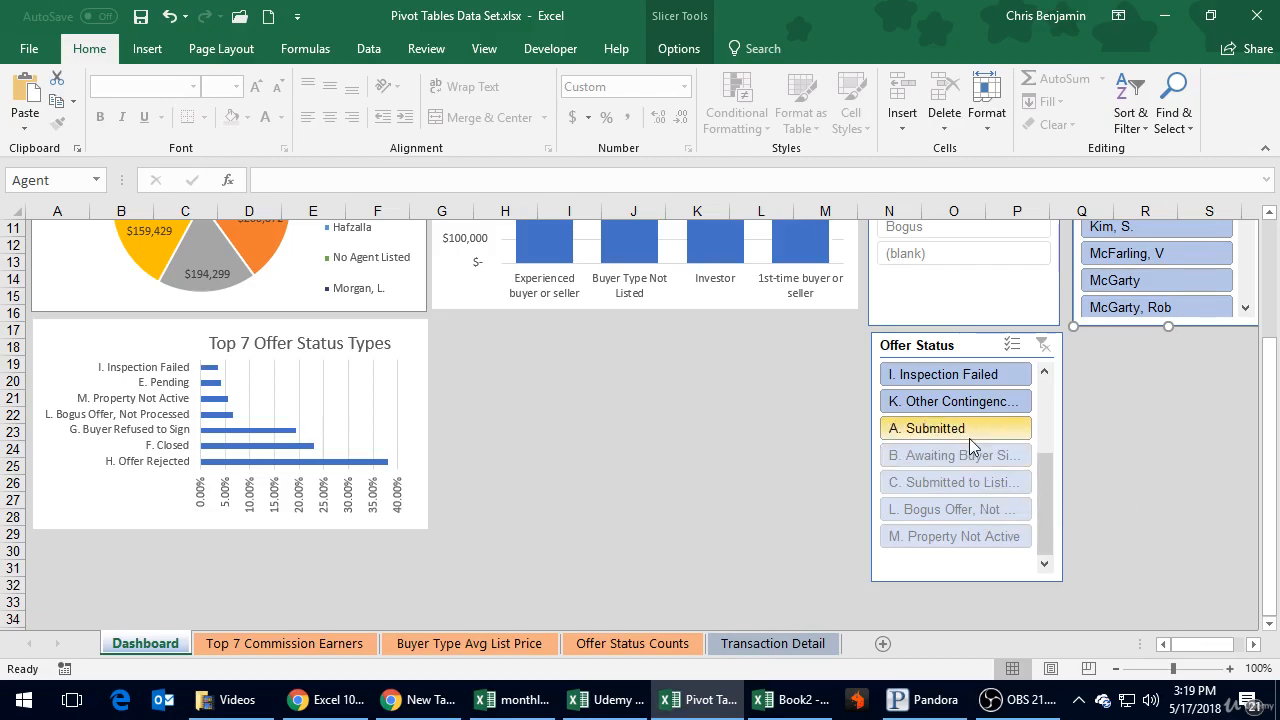
scroll(1052, 418, "up", 3)
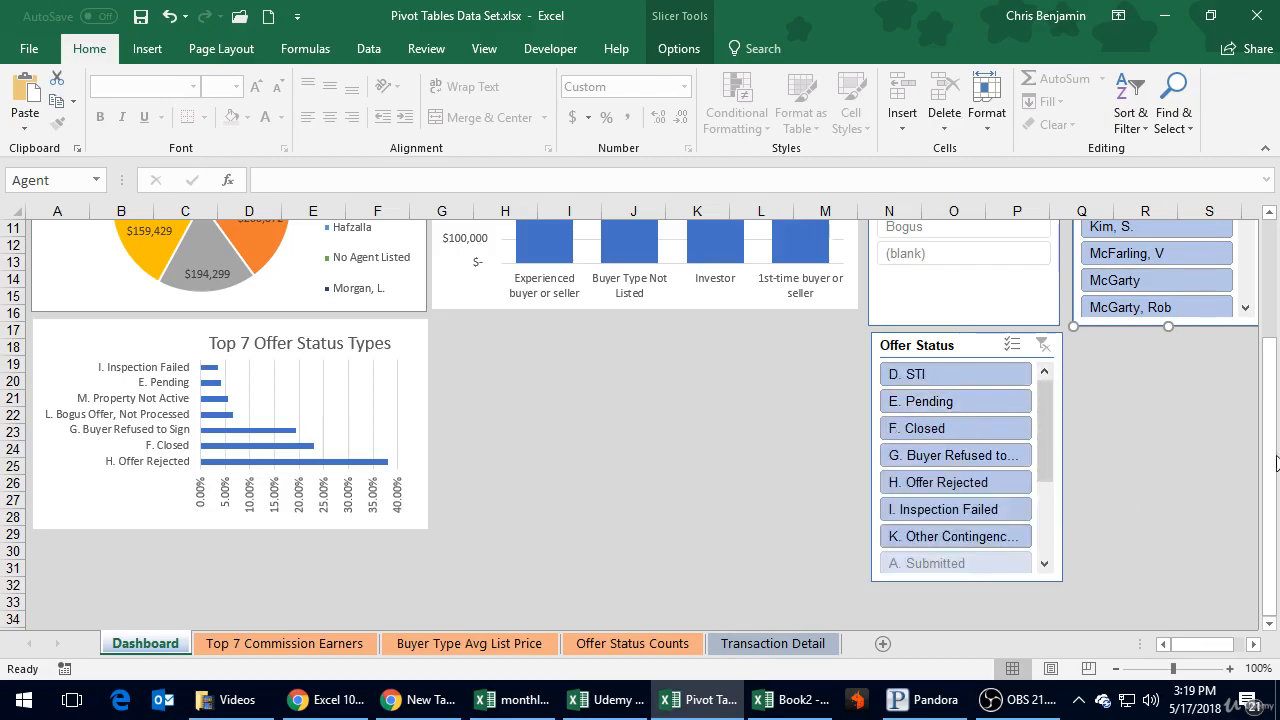
Step: Filter the commission pie chart by offer status E. Pending and D. STI in turn
left_click_drag(1271, 360, 1238, 246)
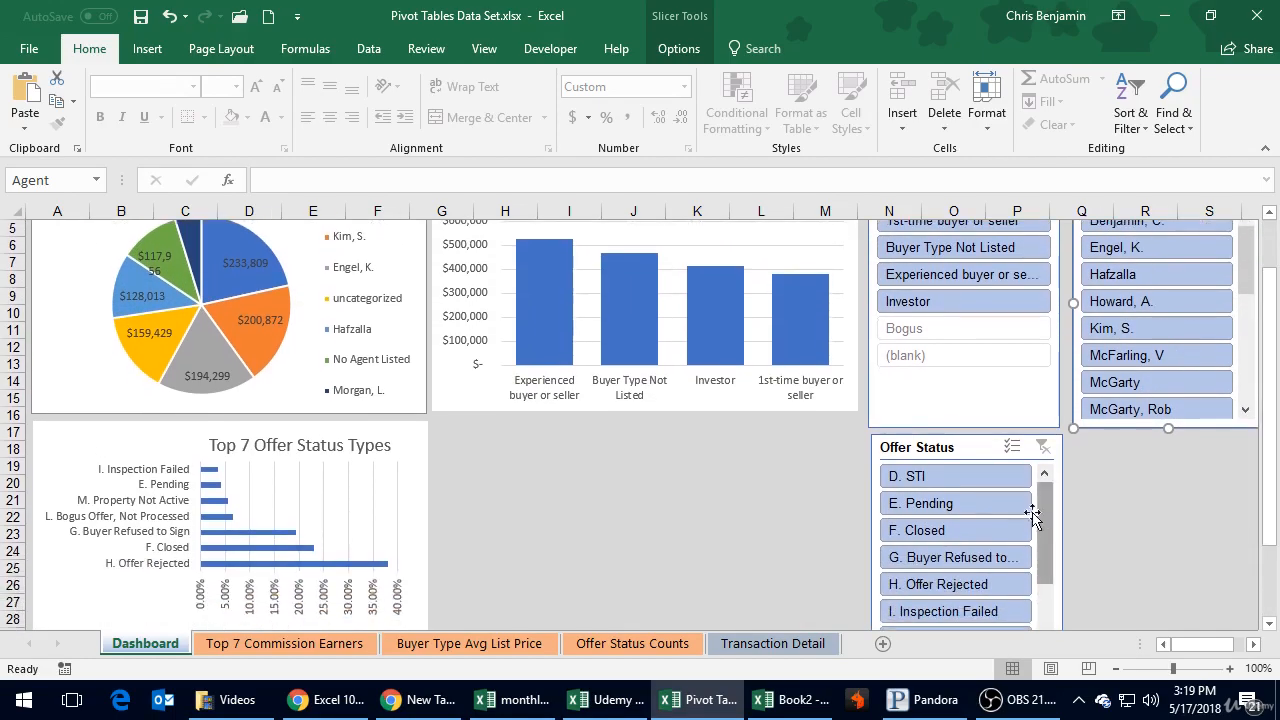
left_click_drag(1272, 441, 1264, 406)
left_click(954, 578)
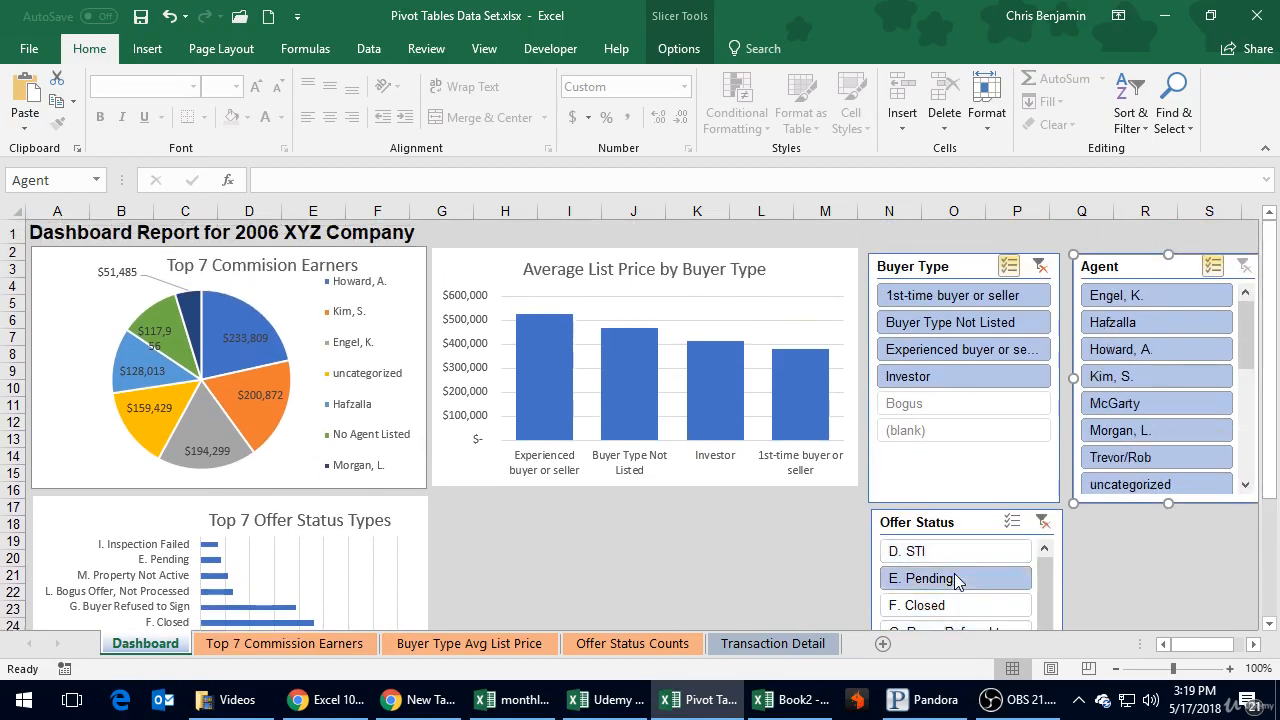
left_click(954, 551)
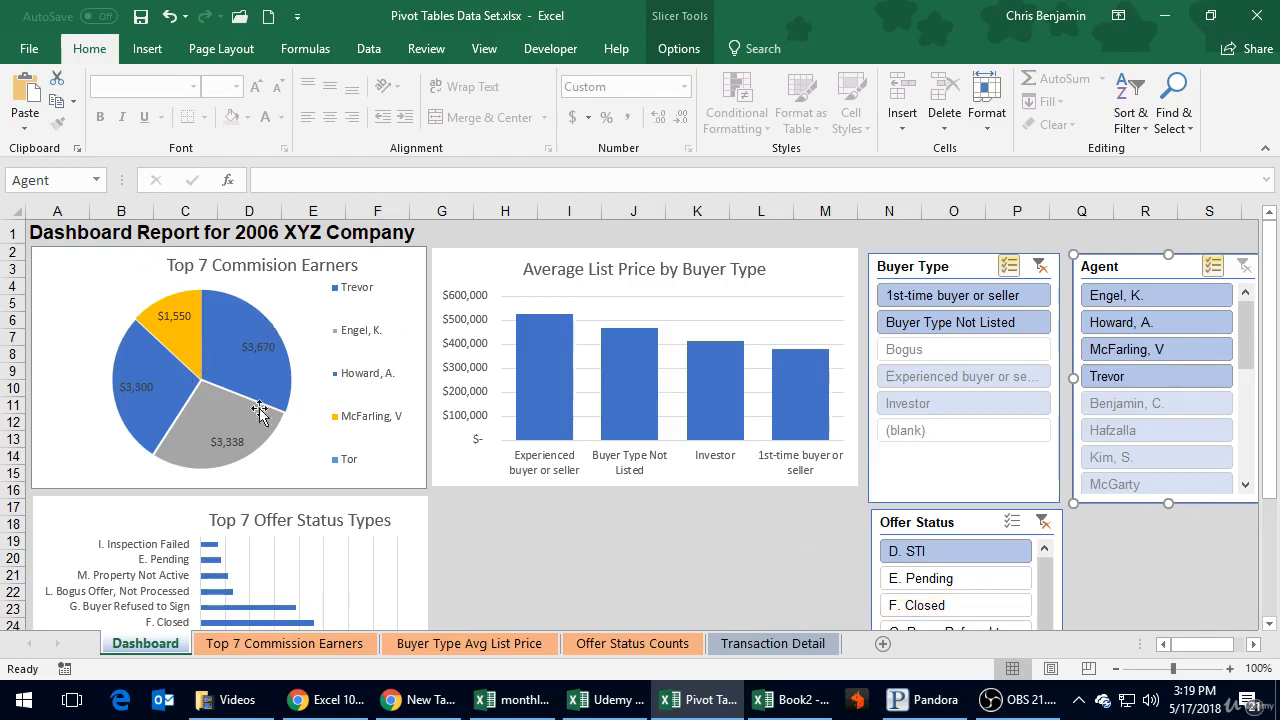
Step: Filter the commission pie chart by offer status F. Closed and turn on multi-select in the Offer Status slicer
scroll(925, 555, "down", 1)
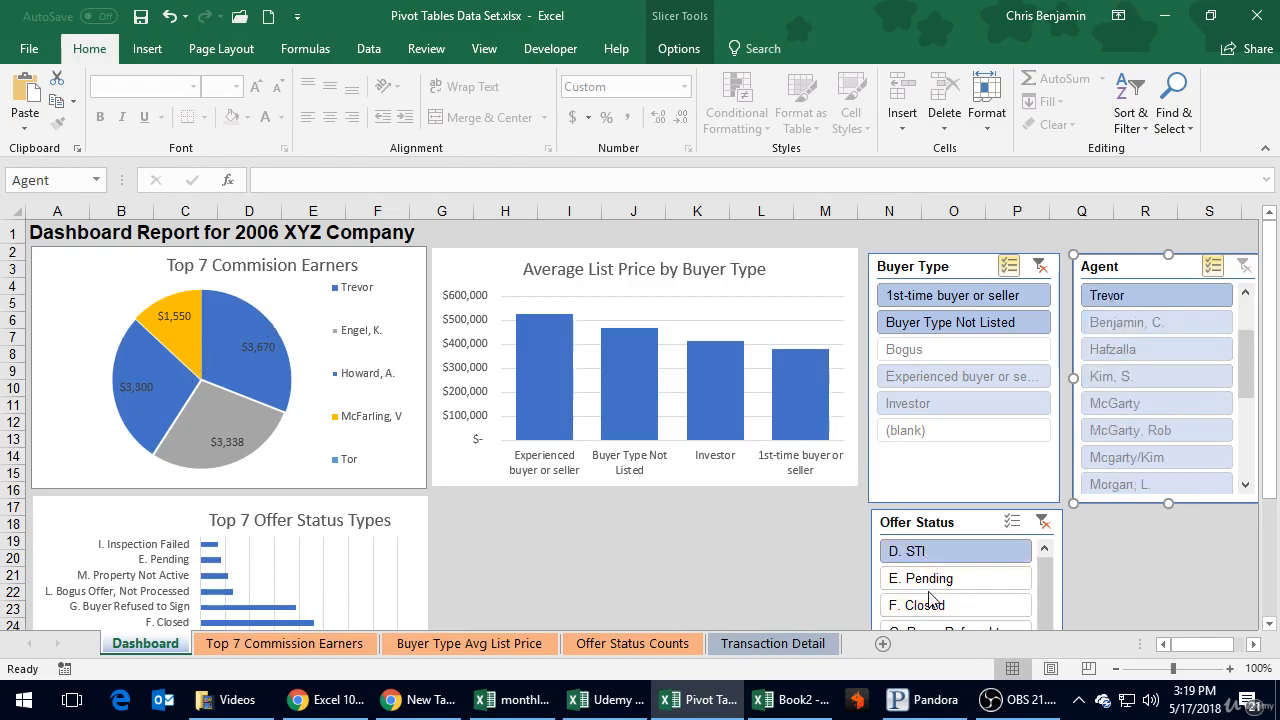
left_click(916, 605)
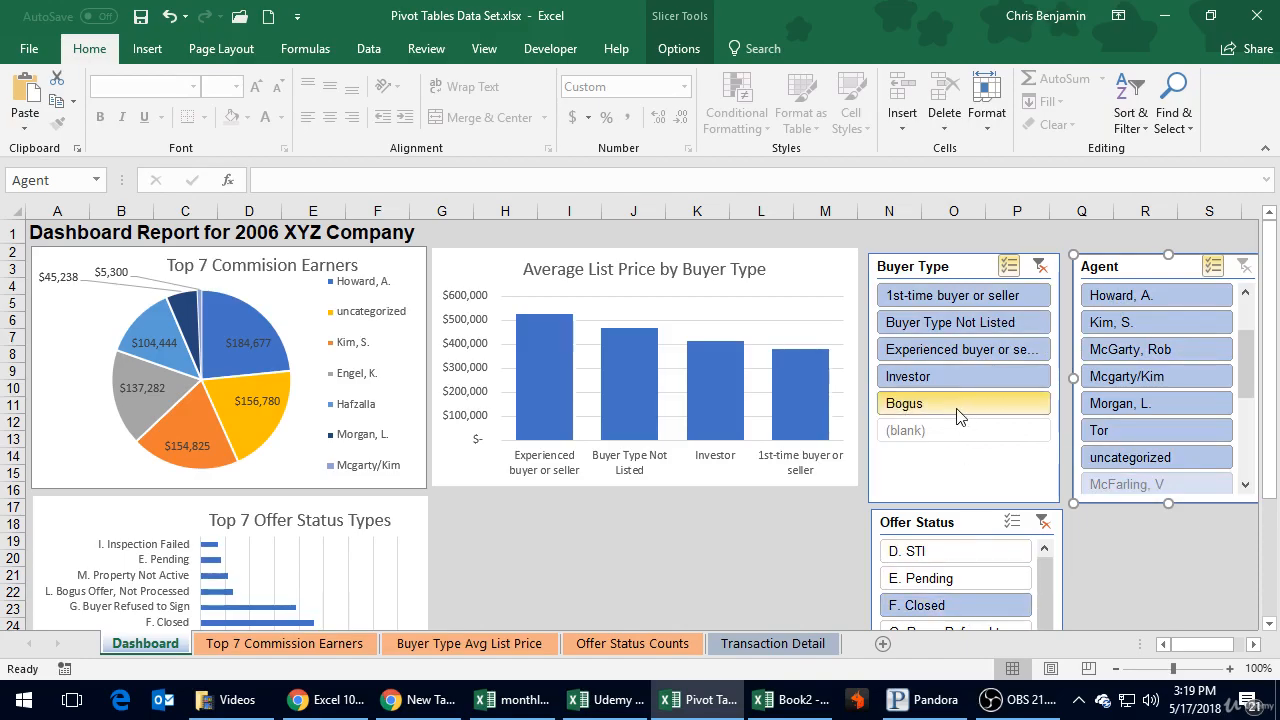
left_click(1020, 525)
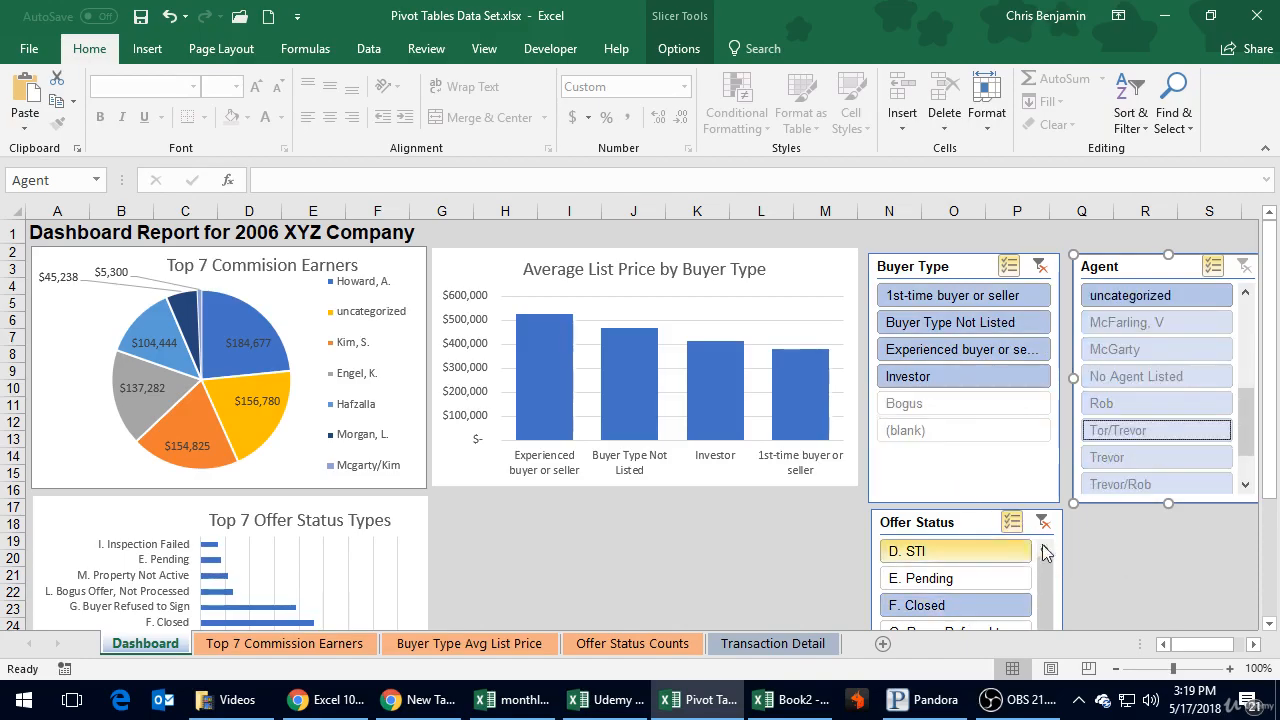
Step: Add offer statuses D. STI, E. Pending and all available G, H, I and K entries to the Offer Status slicer's selection
left_click_drag(1277, 404, 1272, 522)
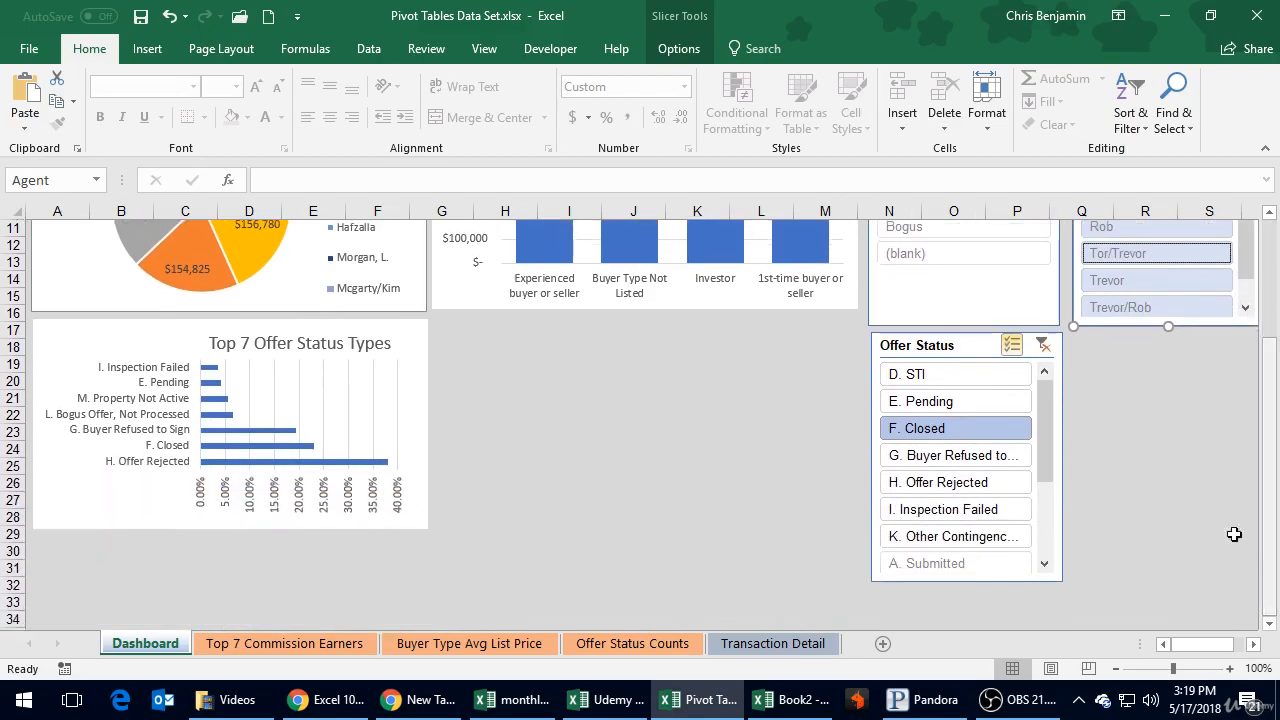
left_click(962, 376)
left_click(957, 402)
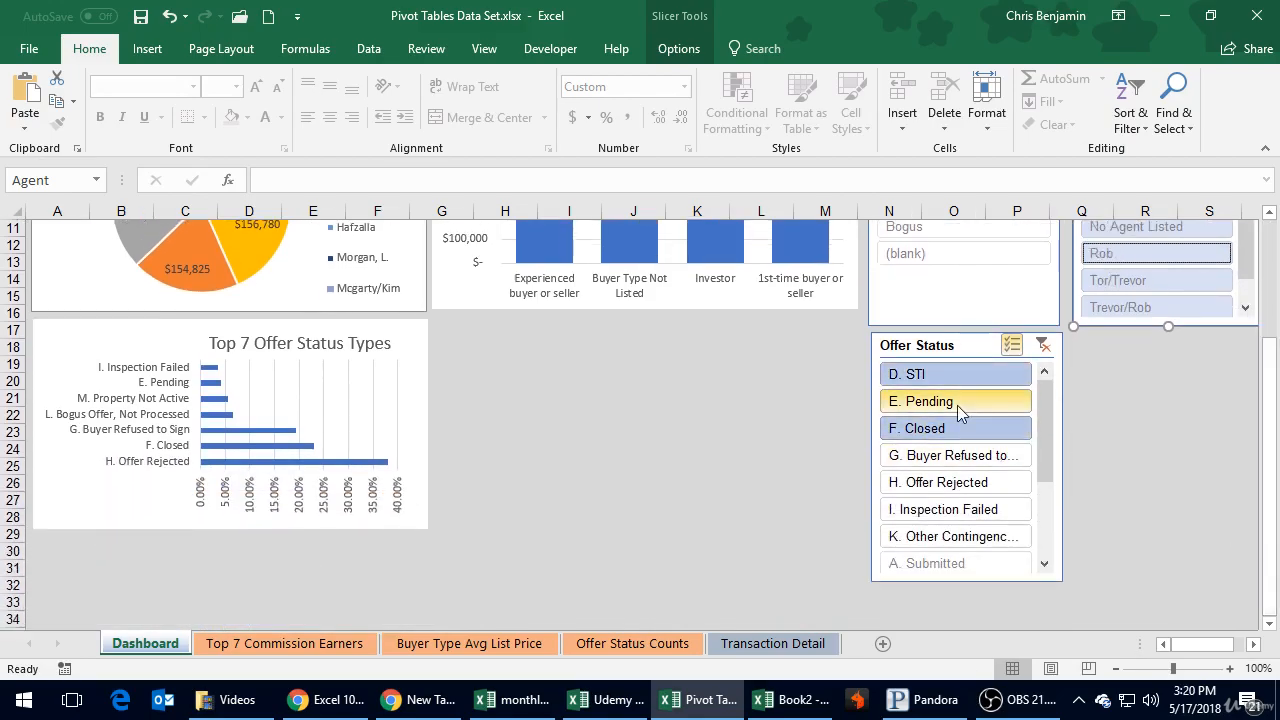
left_click(958, 456)
left_click(964, 512)
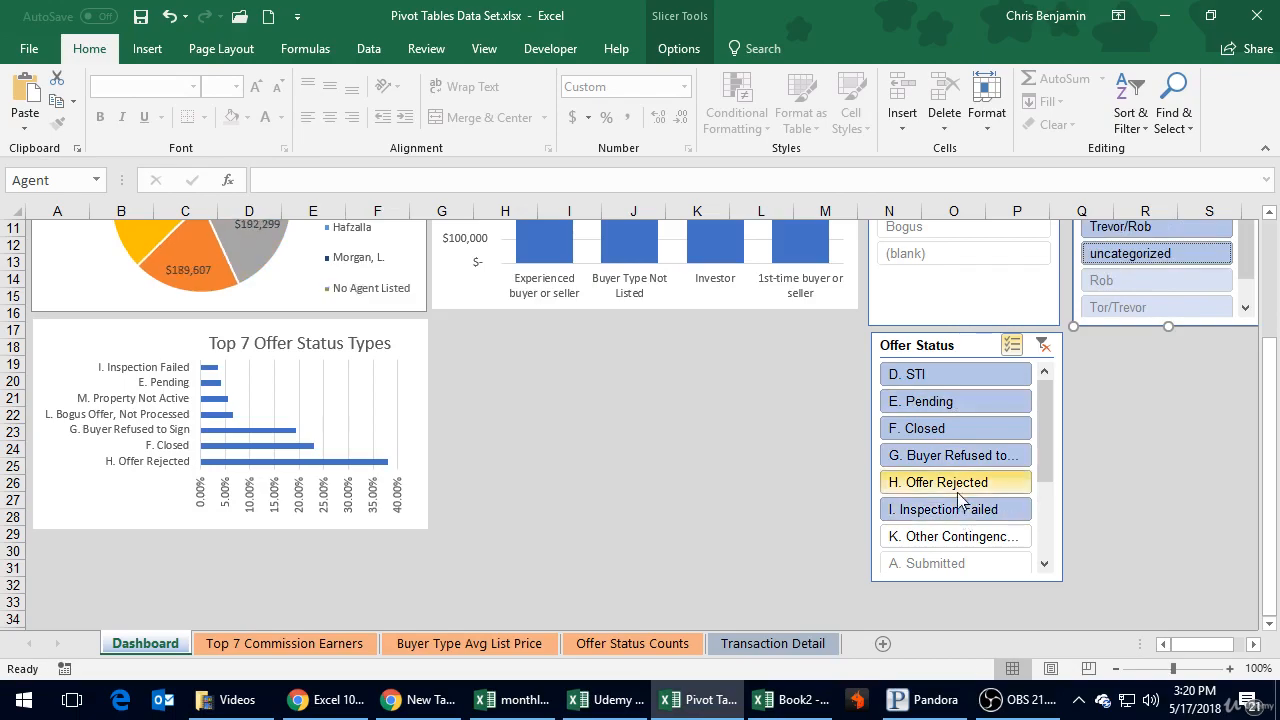
left_click(962, 483)
left_click(964, 537)
left_click_drag(1046, 480, 1052, 562)
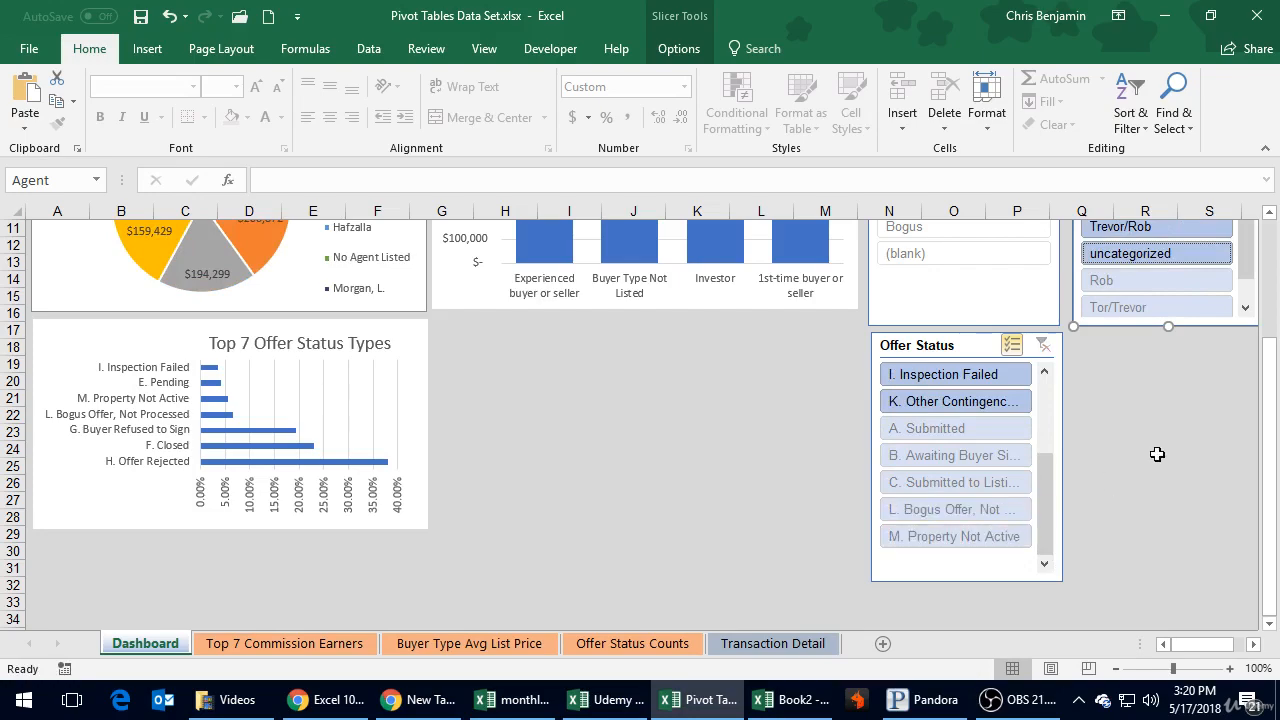
Step: Check the pivot table on the Top 7 Commission Earners sheet against the dashboard pie chart, ending on the Dashboard with the Agent slicer deselected
left_click_drag(1275, 410, 1268, 392)
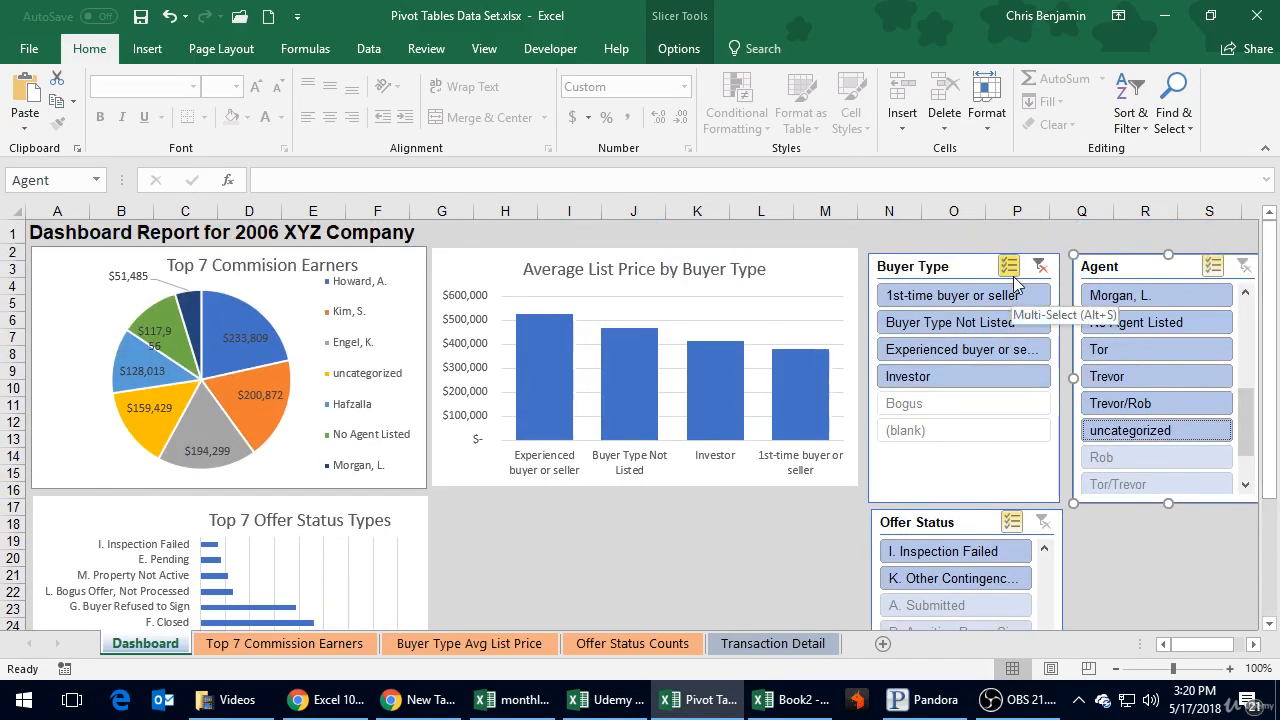
mouse_move(222, 443)
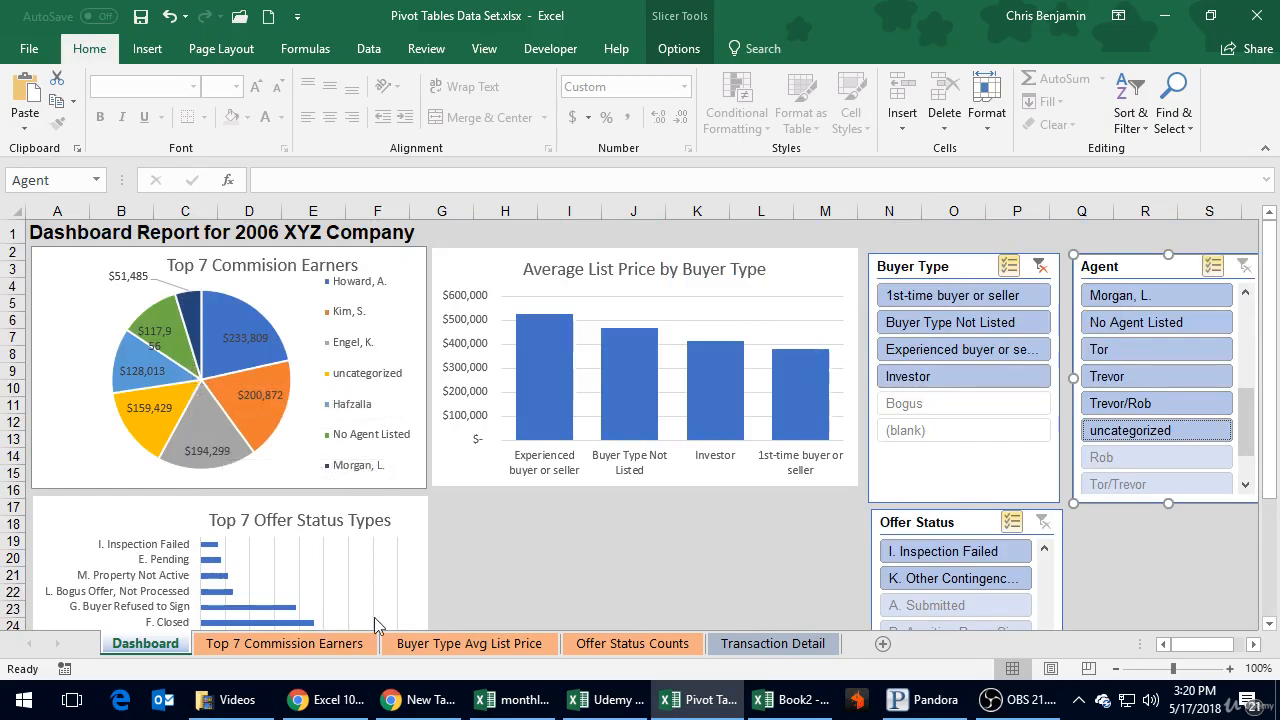
left_click(297, 643)
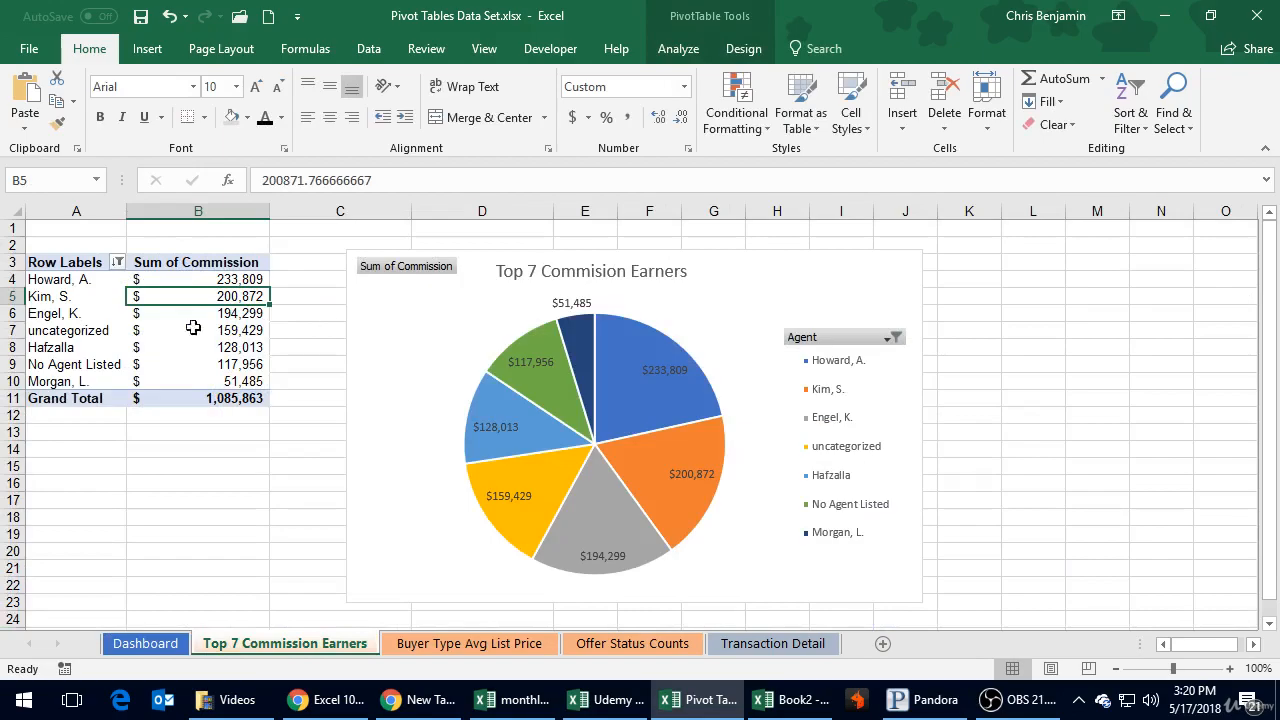
left_click(147, 646)
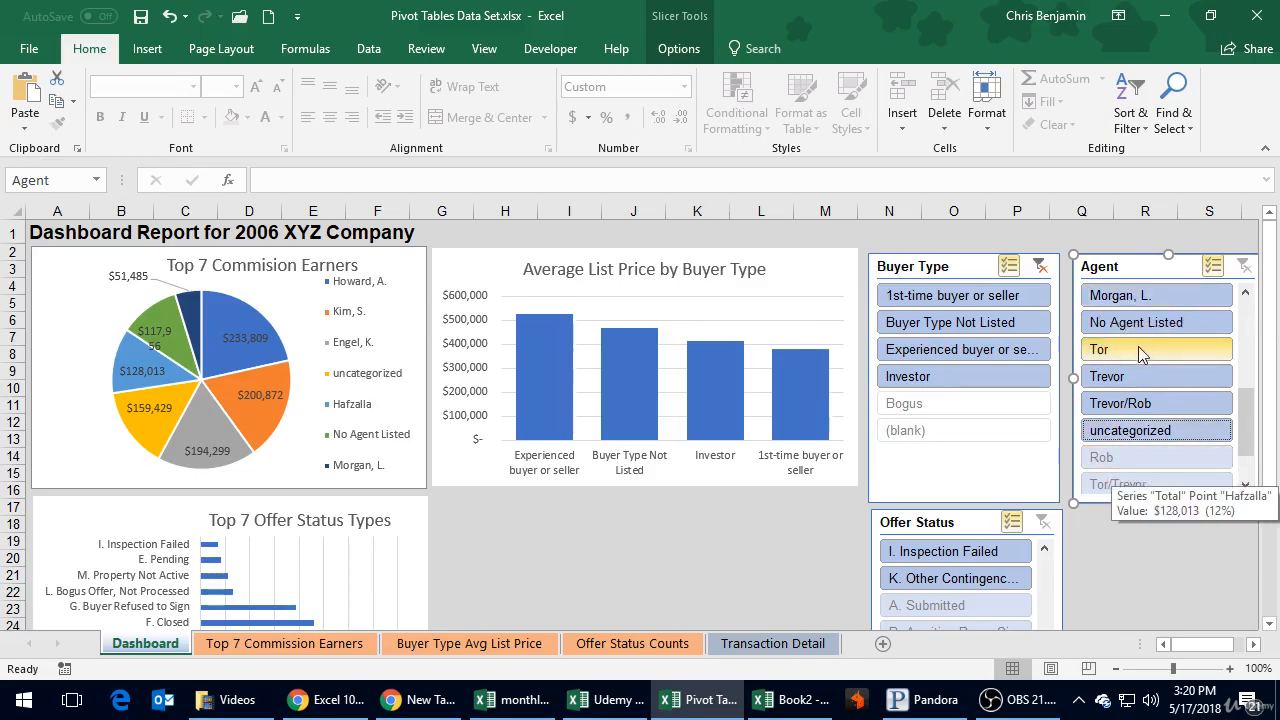
left_click(636, 558)
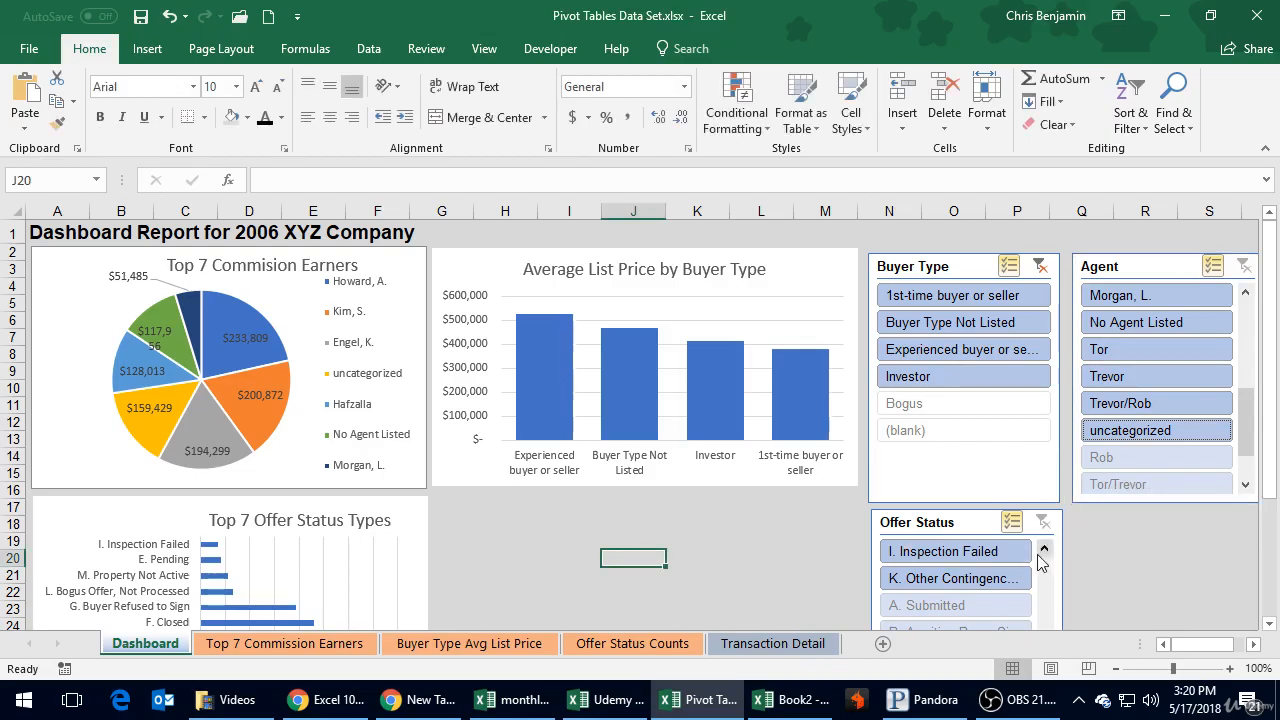